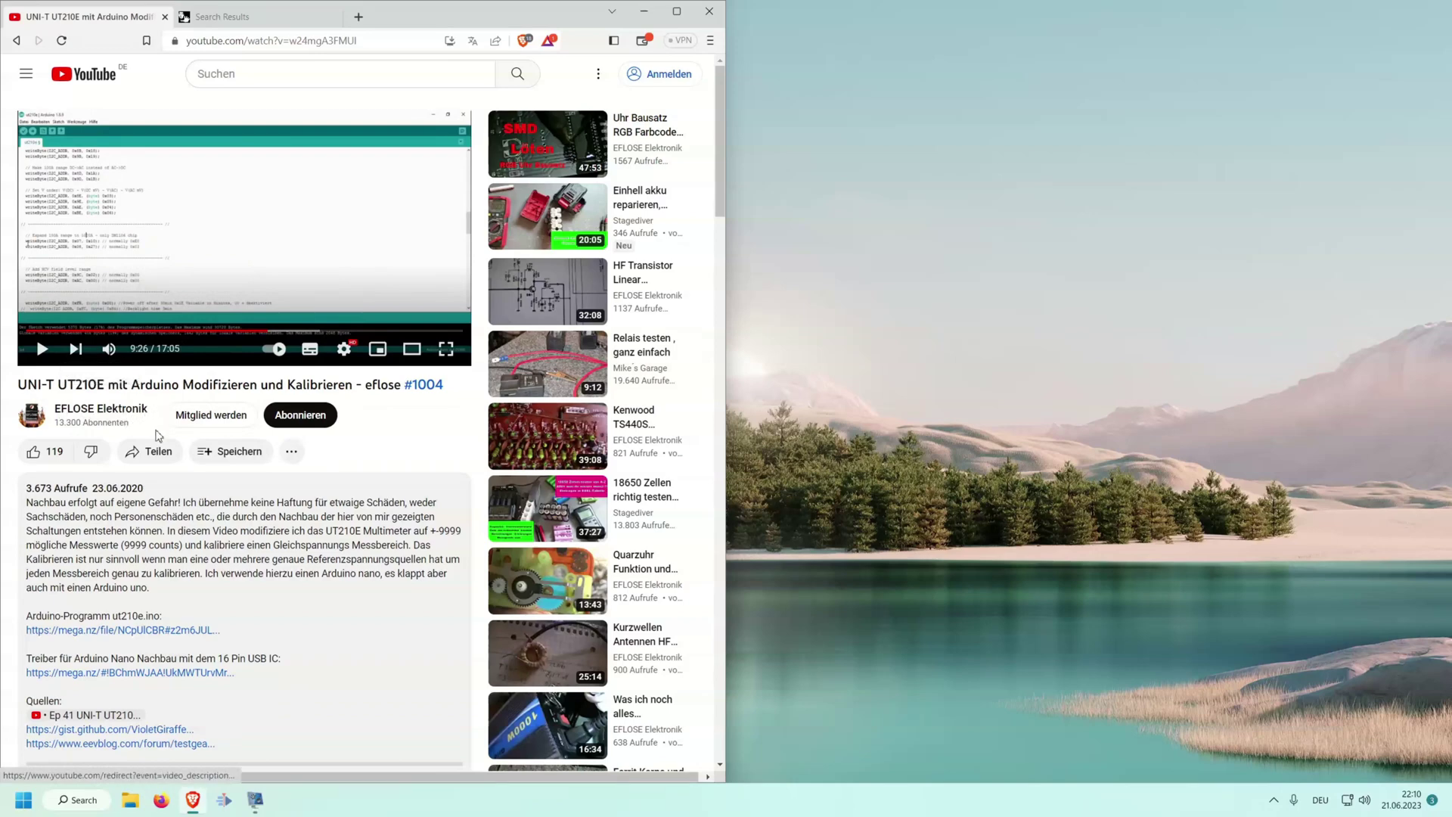
scroll(140, 608, down, 1)
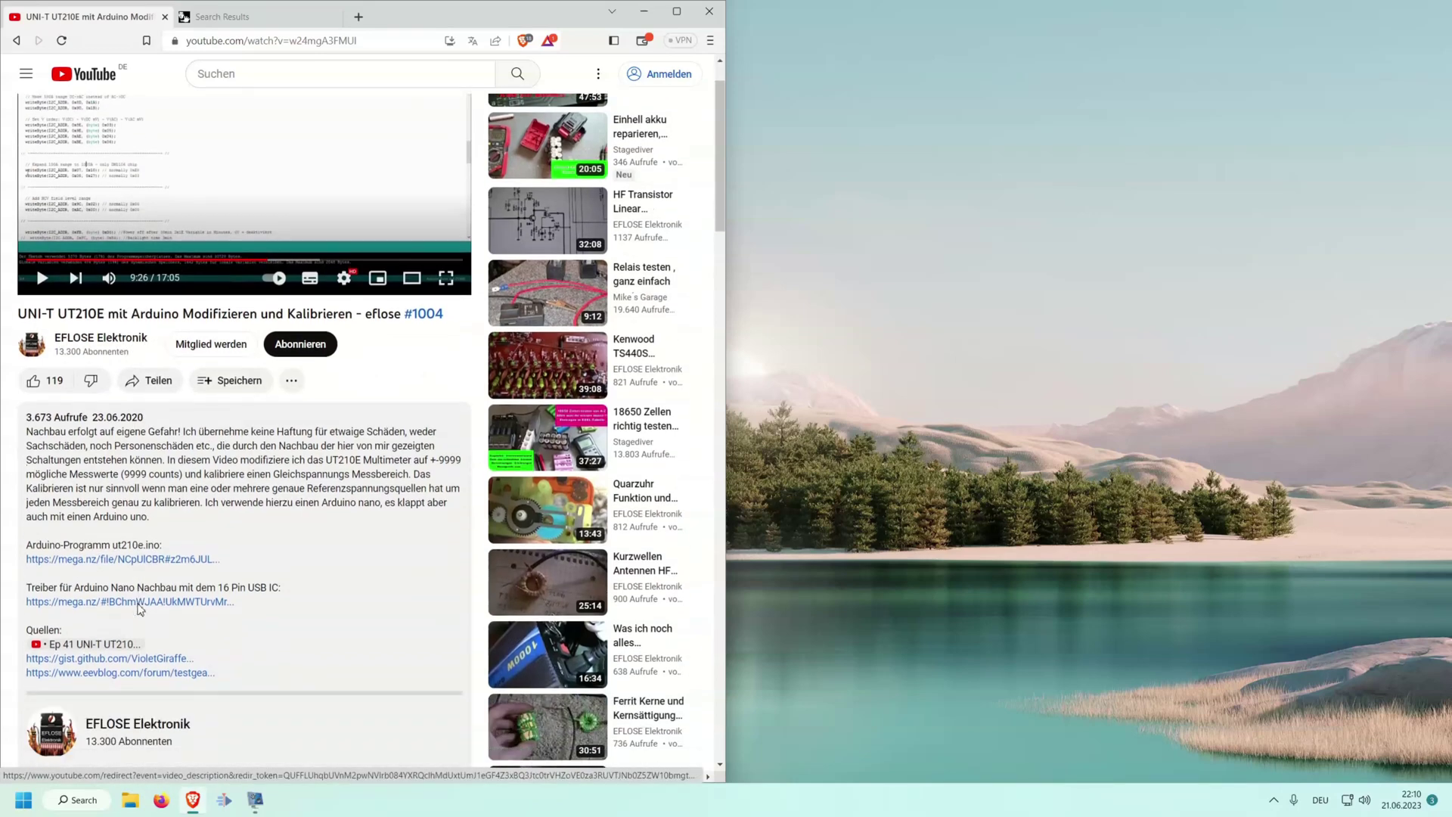
scroll(140, 609, up, 1)
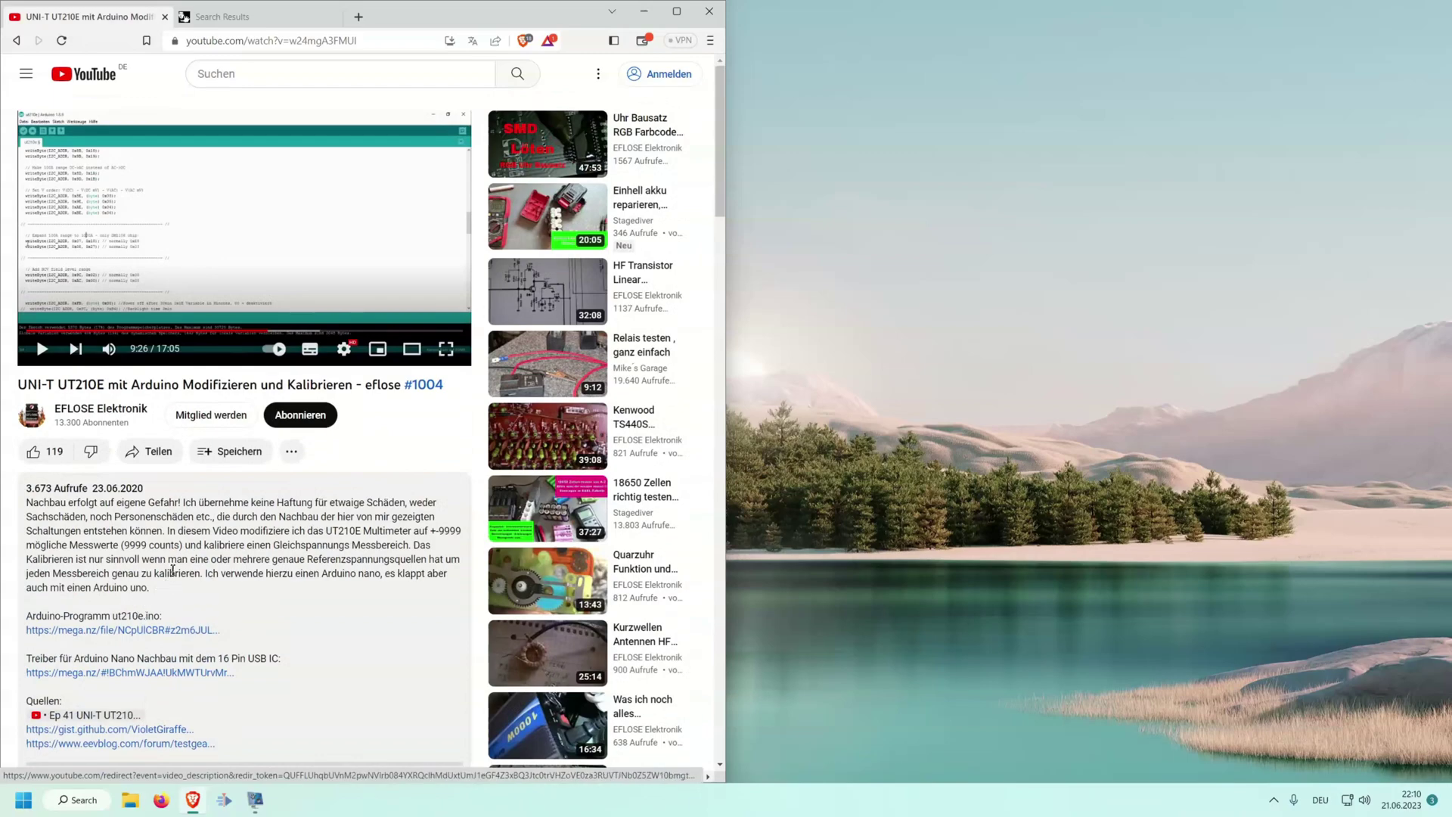
Minimize the browser and launch the EZP2019+ application from the EZP2019+ ver2.0 subfolder of the desktop's EZP2019+ folder
click(648, 15)
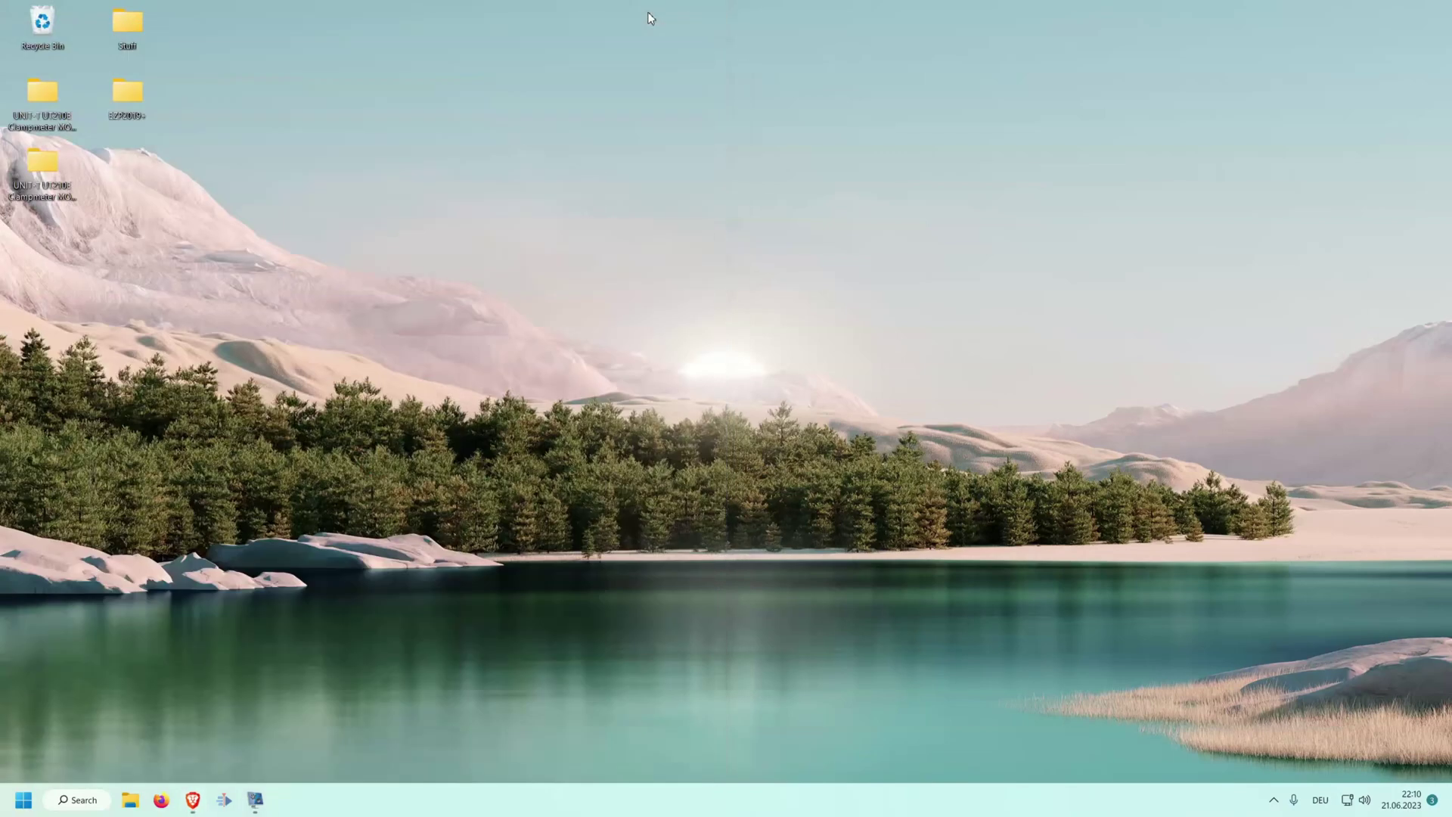
double_click(130, 106)
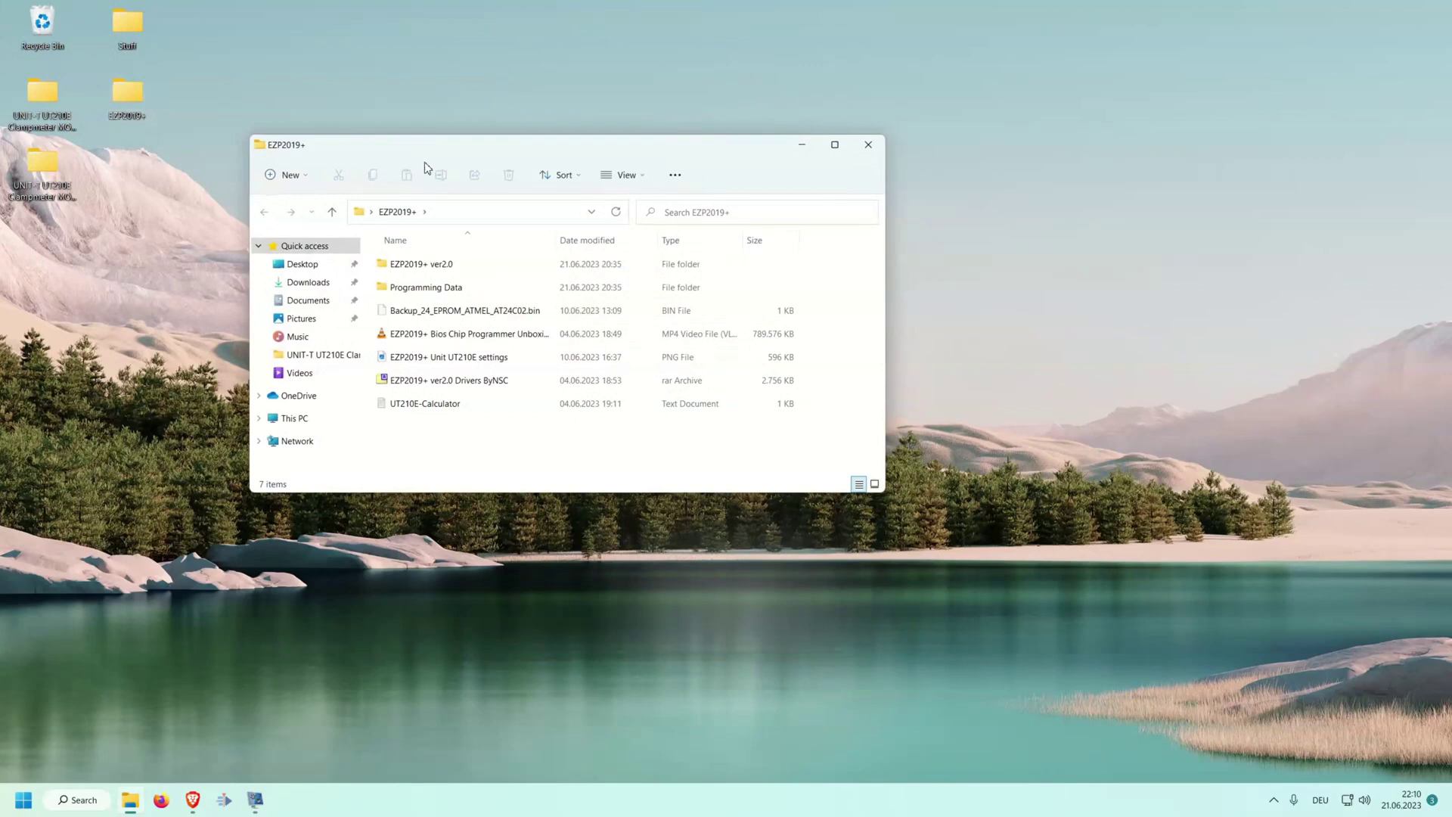
double_click(421, 266)
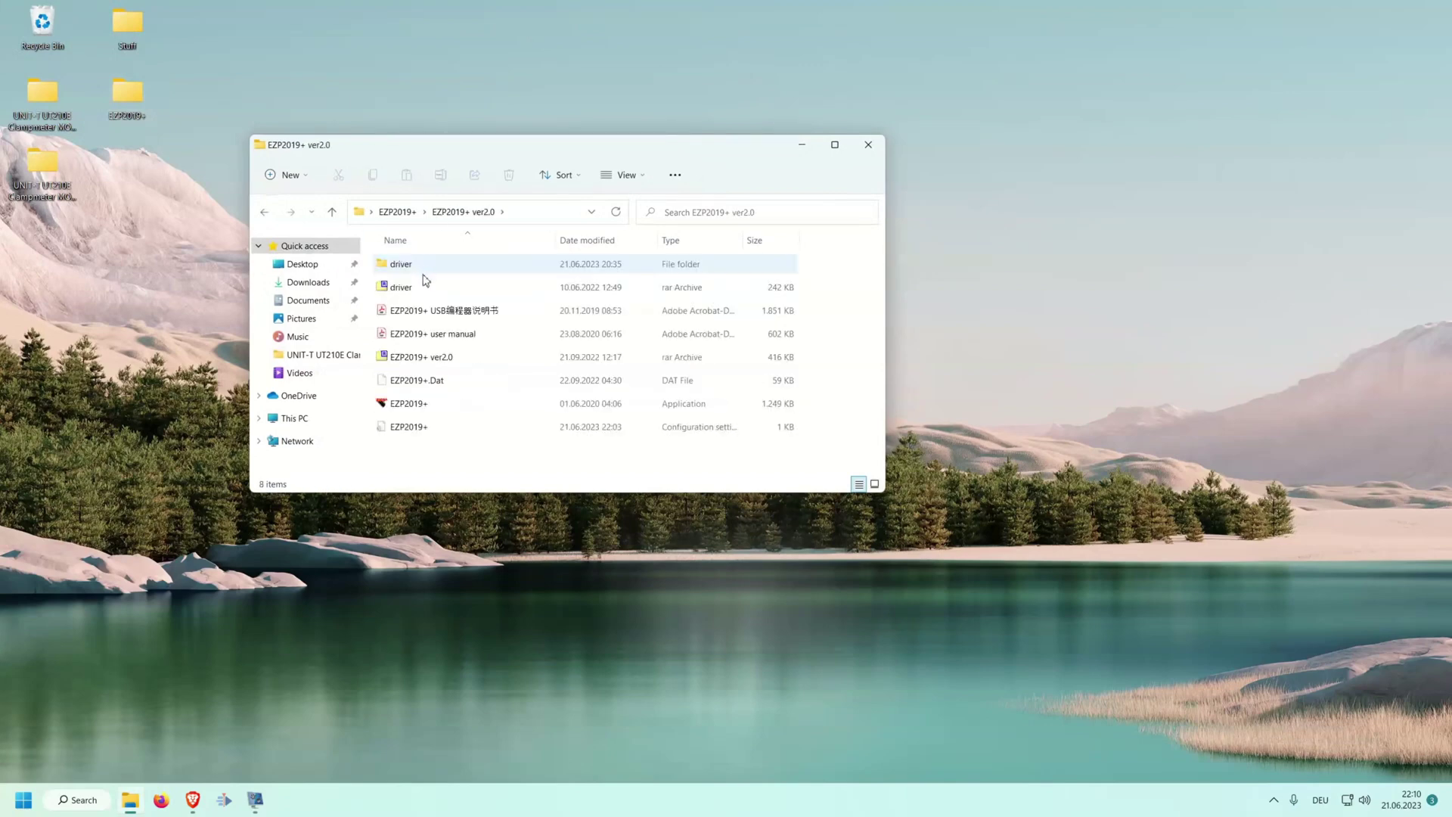
double_click(437, 403)
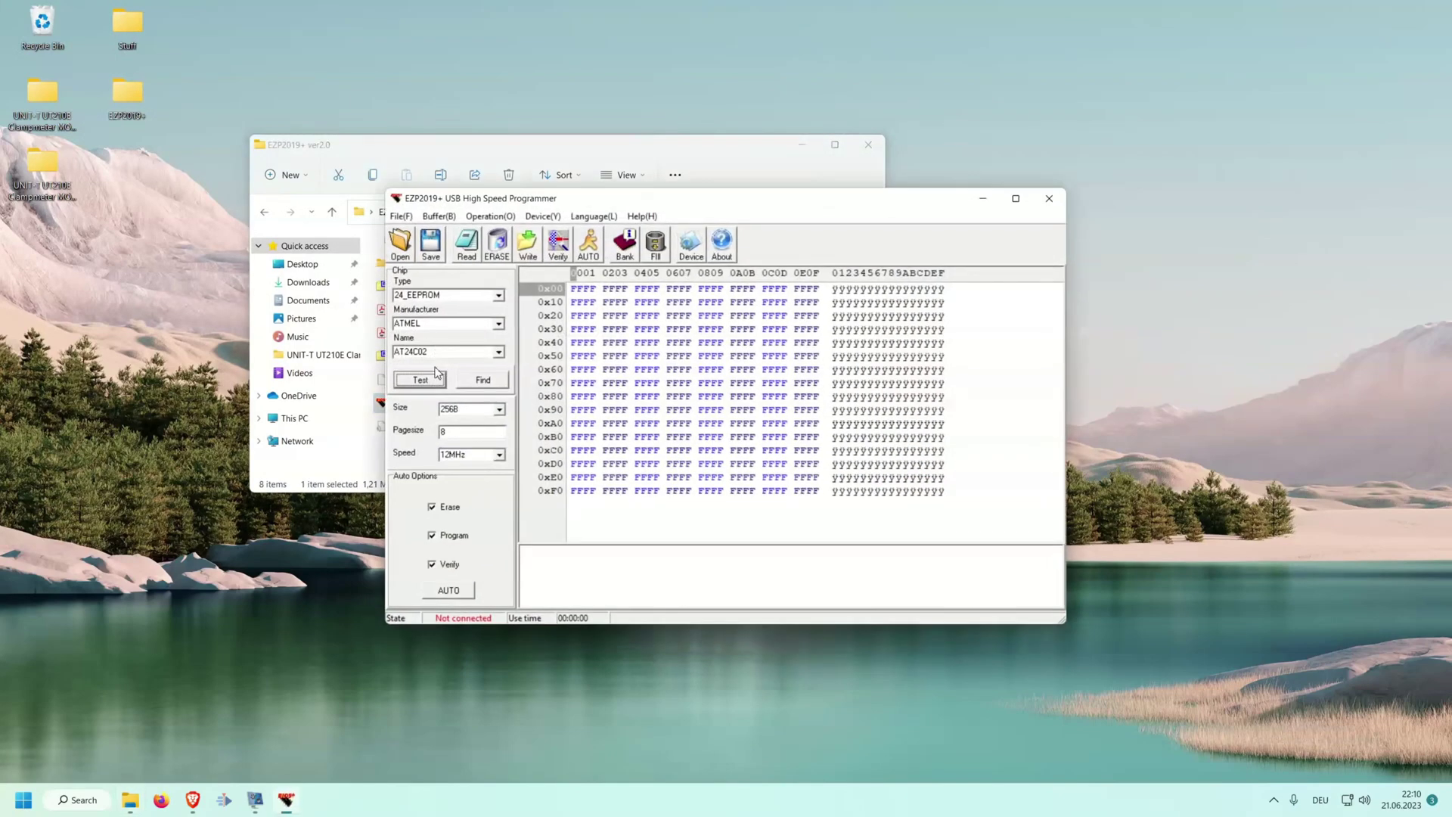
Minimize the folder window and move the programmer window aside to make room for the browser
click(813, 144)
click(802, 144)
drag(825, 206, 1088, 156)
Examine the Uni-T UT210E modification list in the browser's EEVblog search results, highlighting the section on expanding 100A to 1000A
click(192, 798)
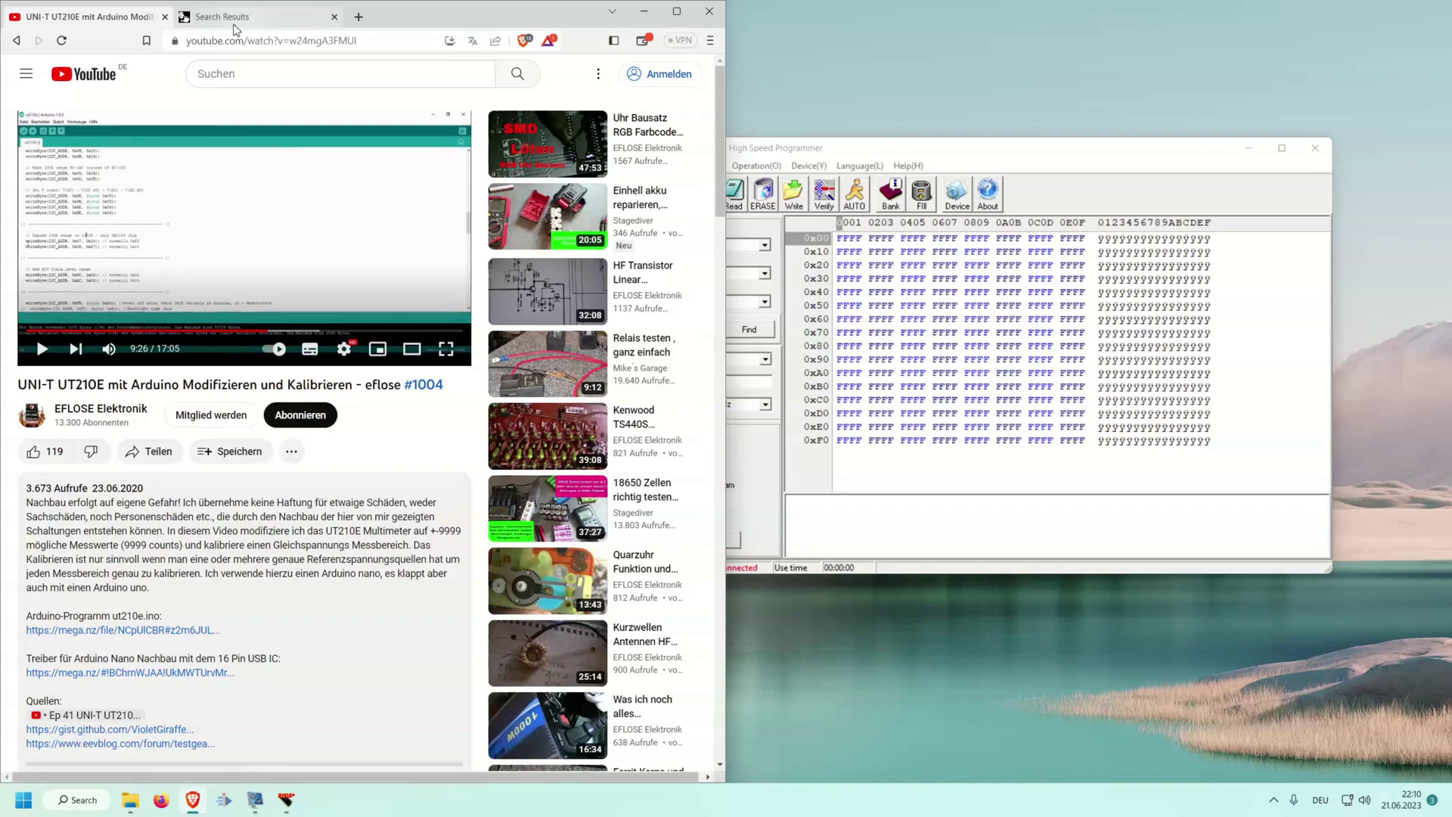
click(245, 18)
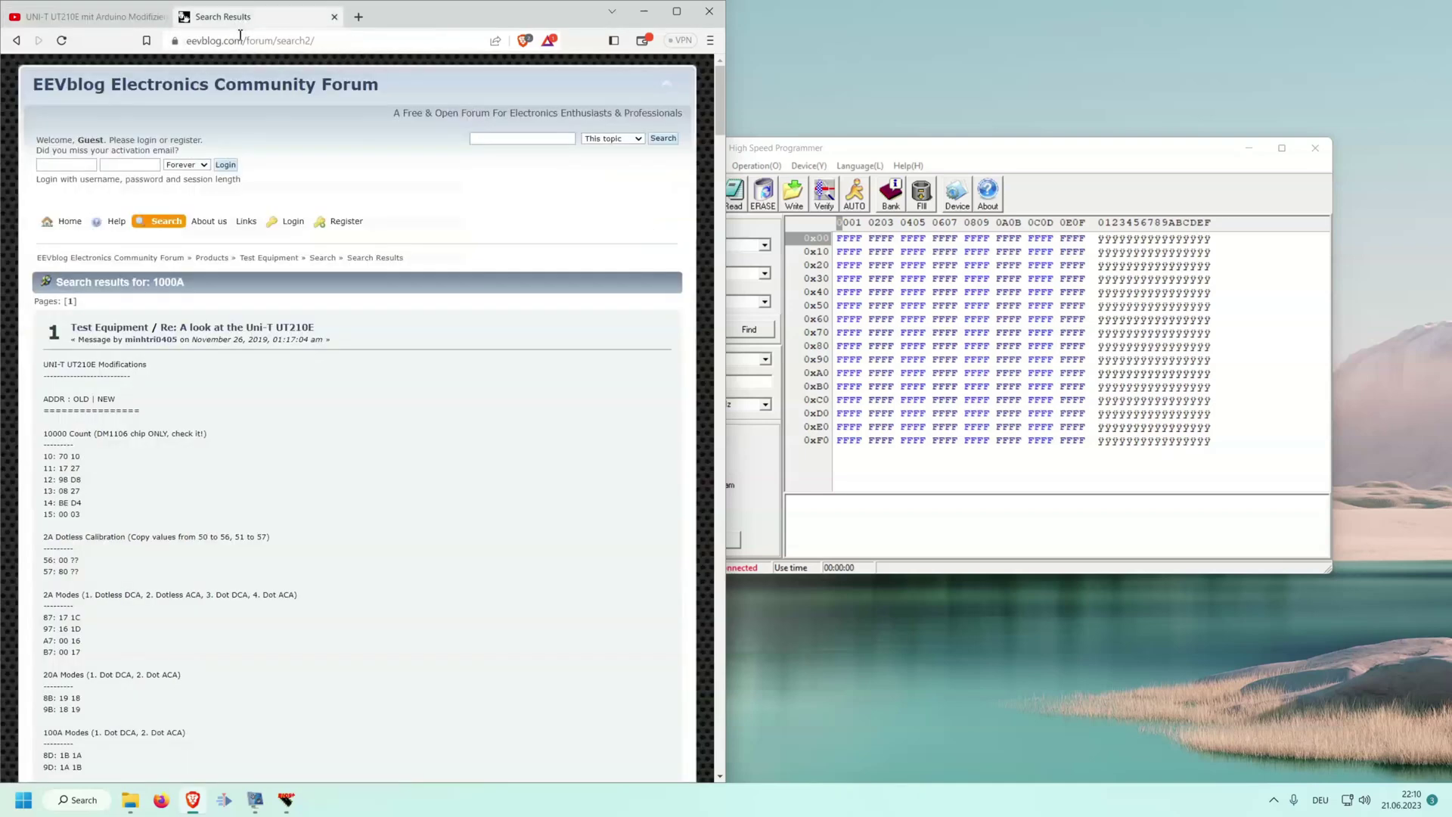
click(514, 142)
scroll(131, 327, down, 1)
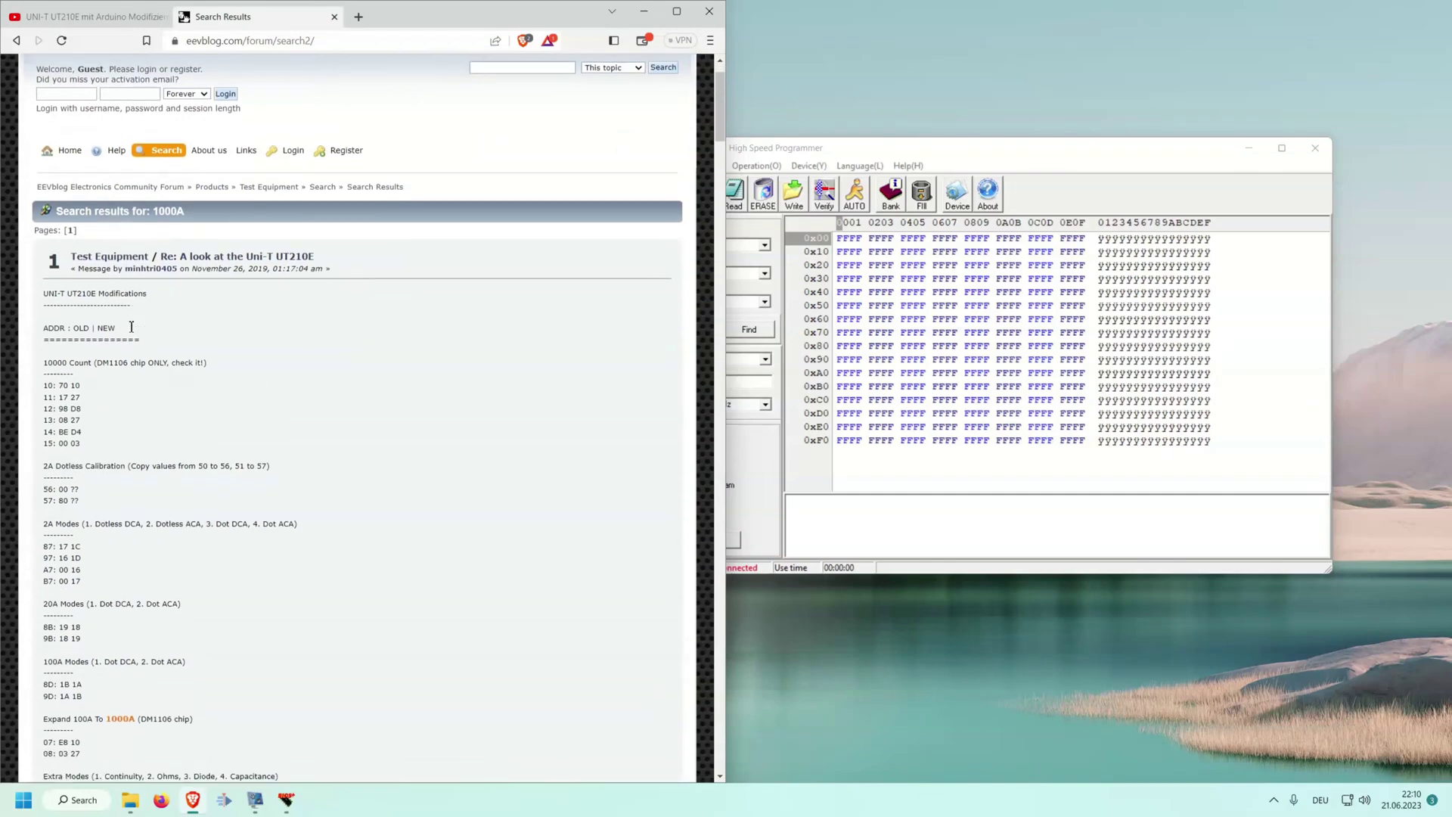
scroll(131, 327, down, 2)
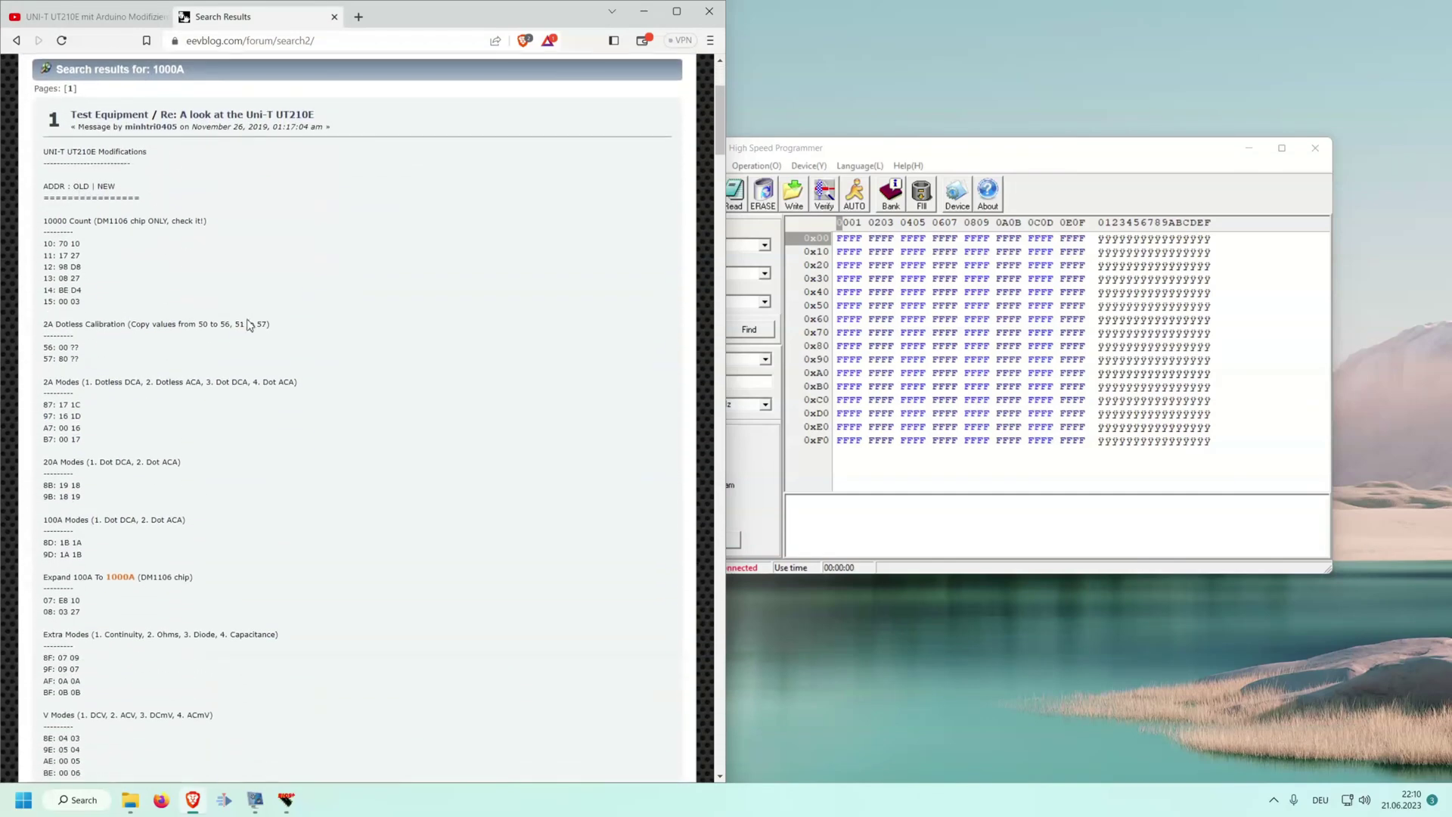
scroll(241, 326, down, 2)
scroll(227, 331, down, 1)
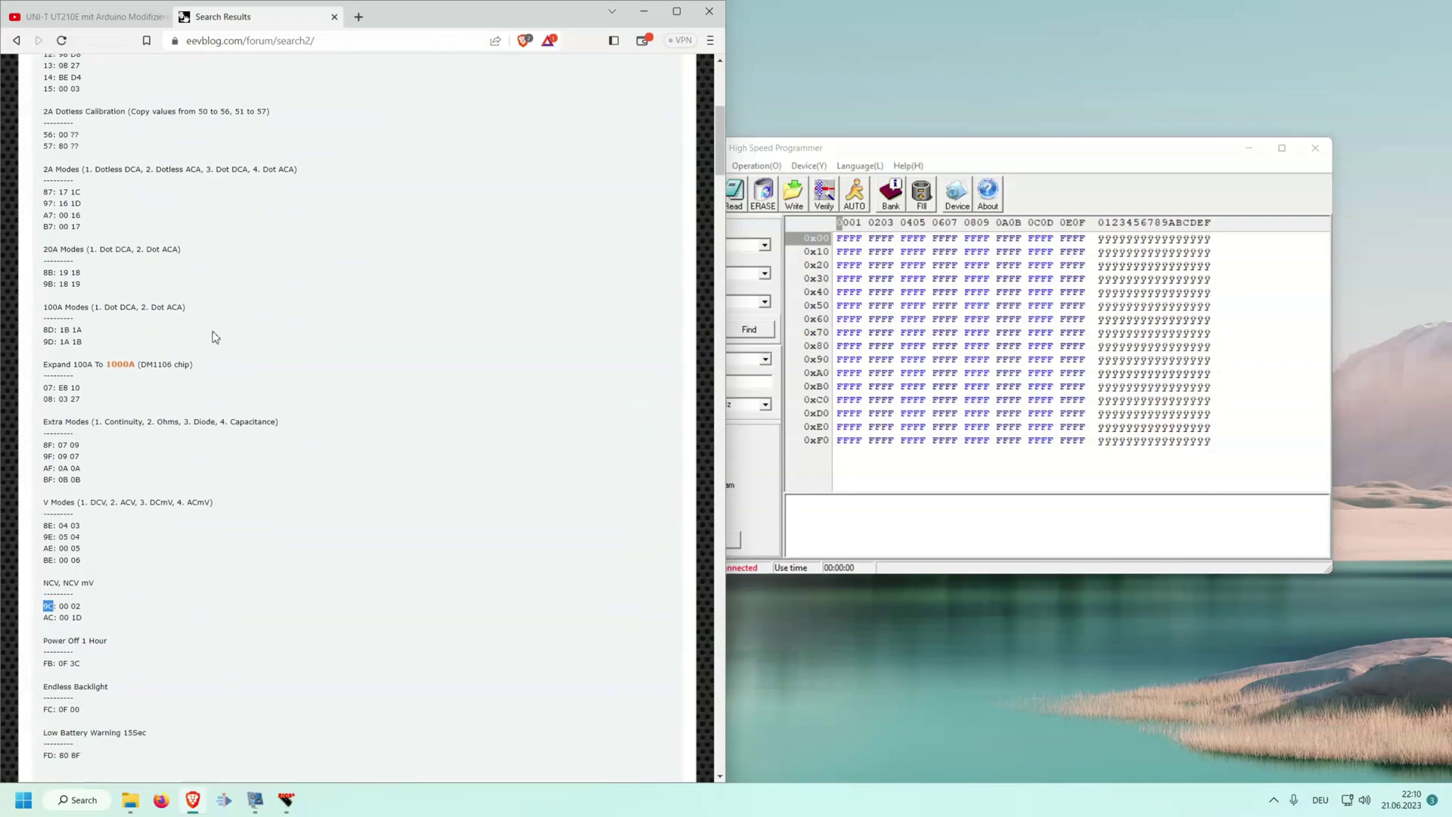
drag(44, 366, 110, 415)
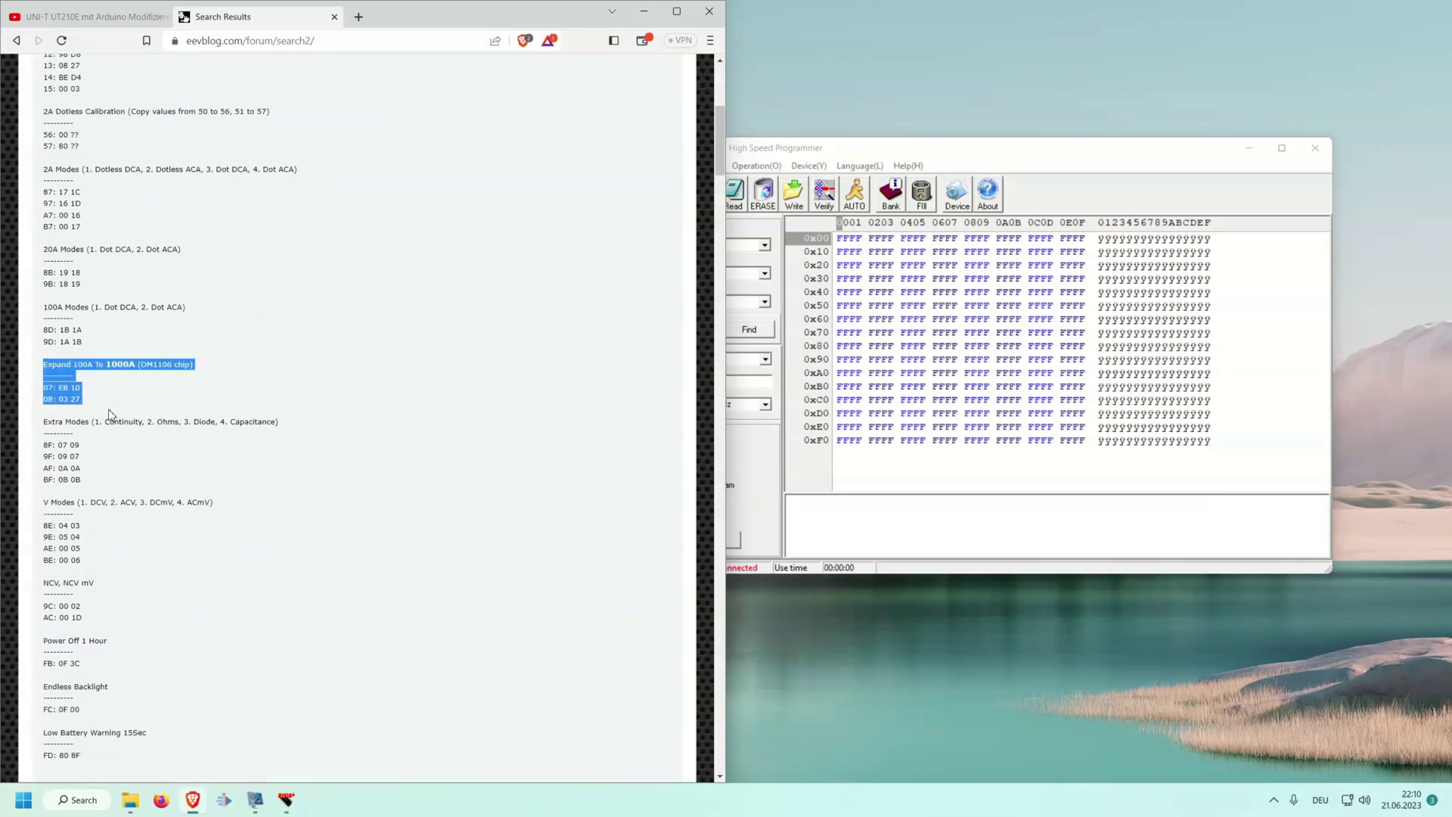
scroll(110, 415, down, 1)
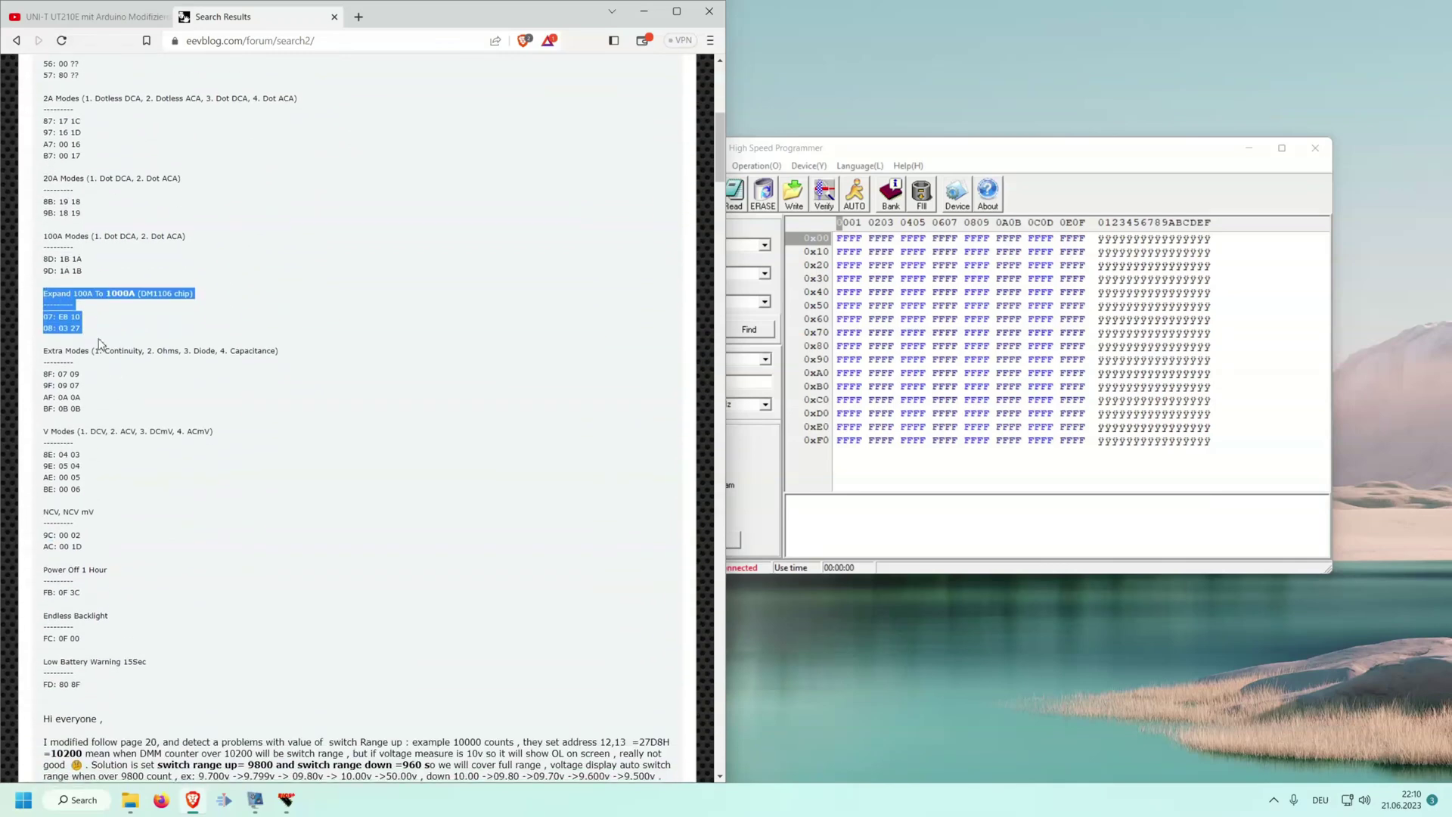
Bring the programmer window beside the forum list and read the AT24C02 EEPROM several times to check the data for consistency
drag(851, 150, 528, 171)
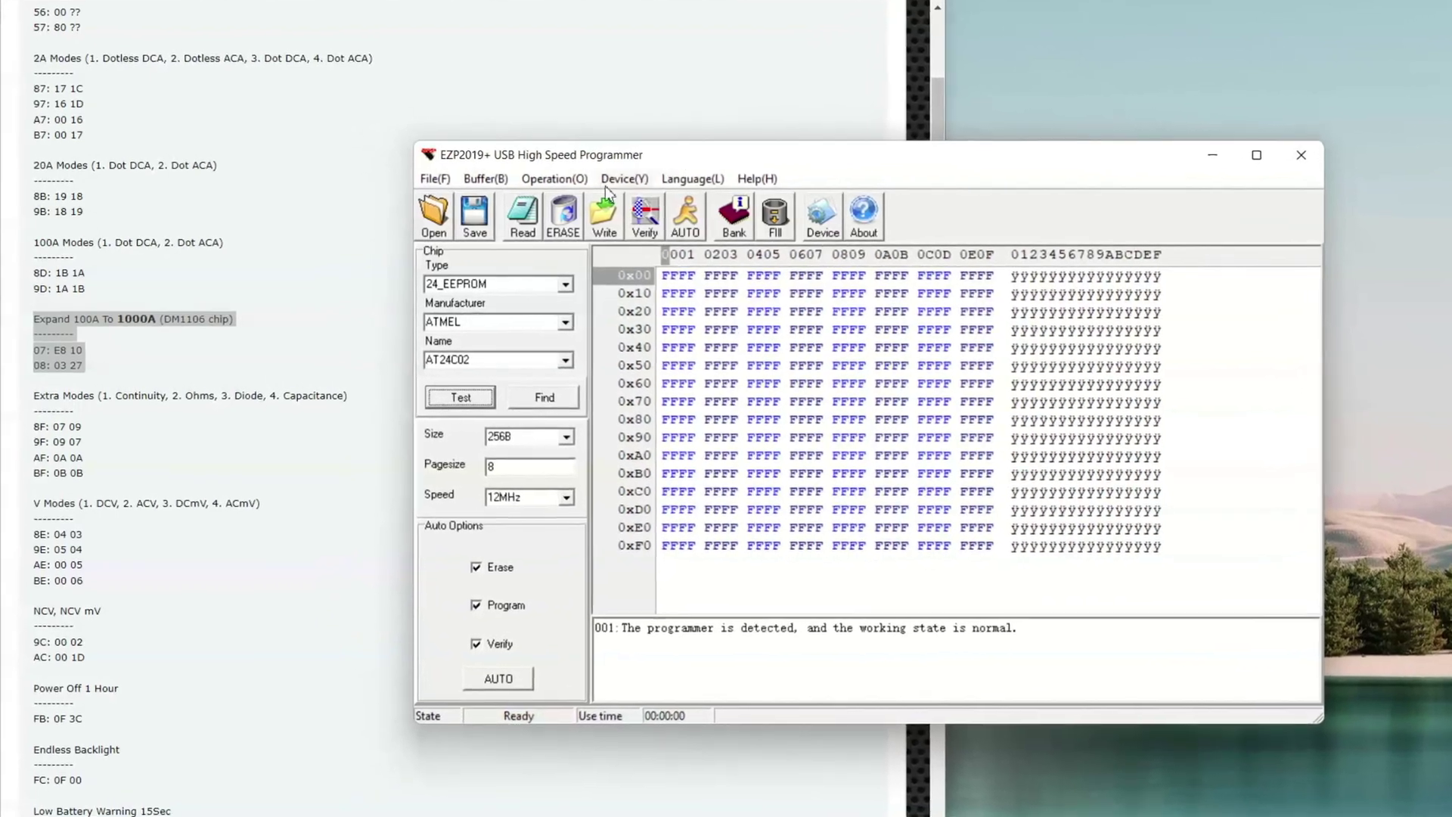
click(533, 221)
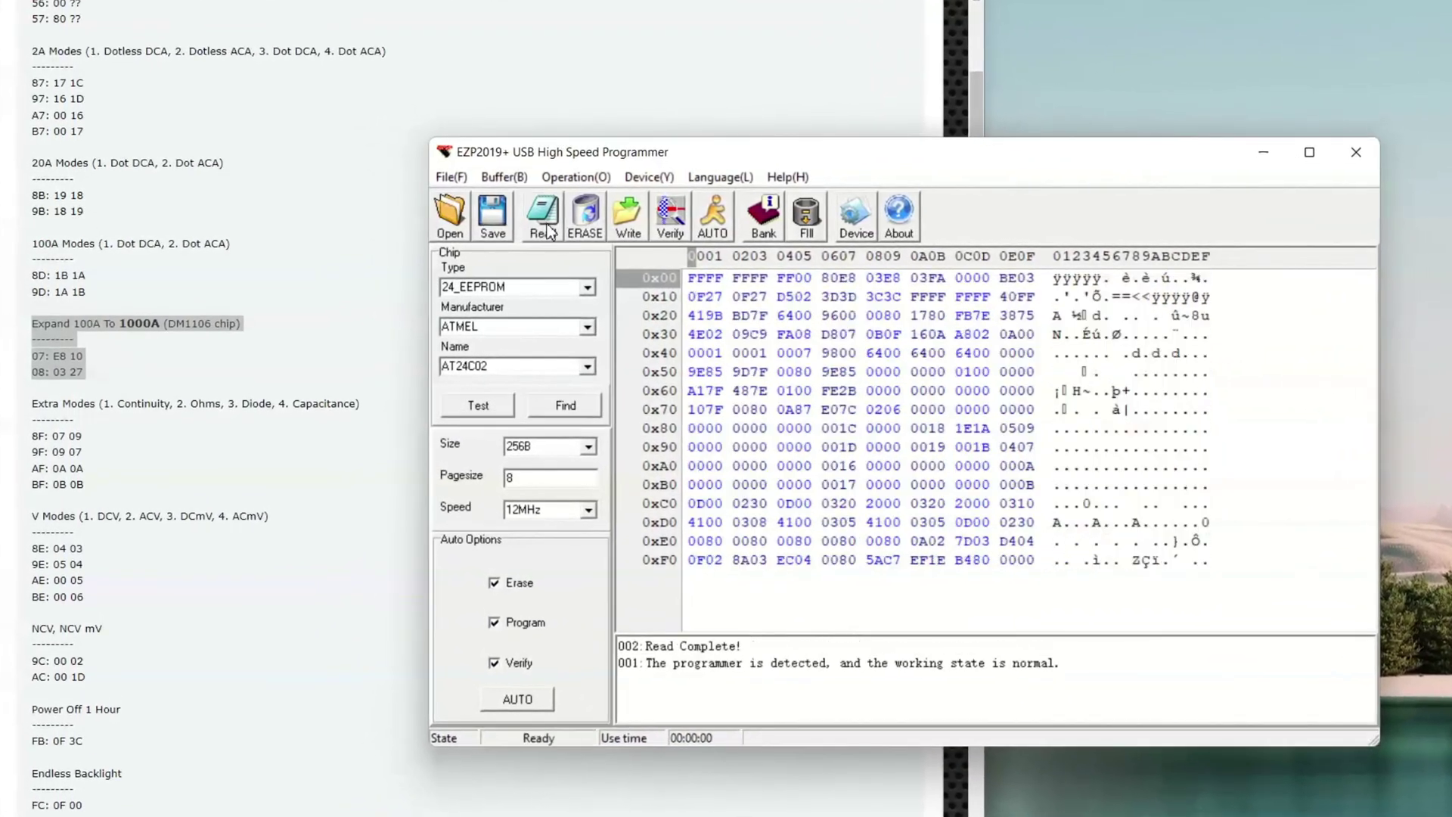
click(546, 227)
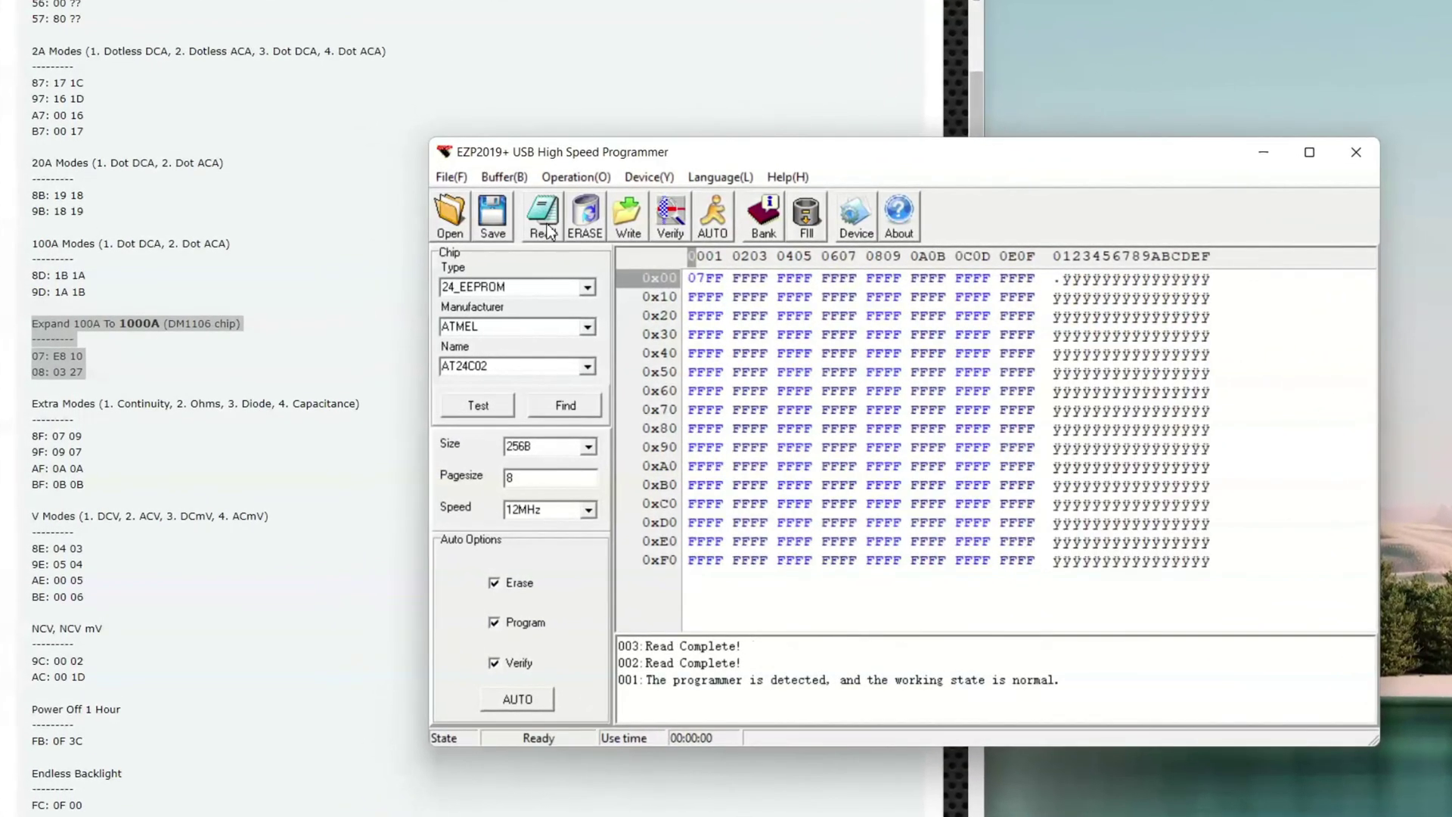
click(546, 227)
click(548, 230)
click(547, 230)
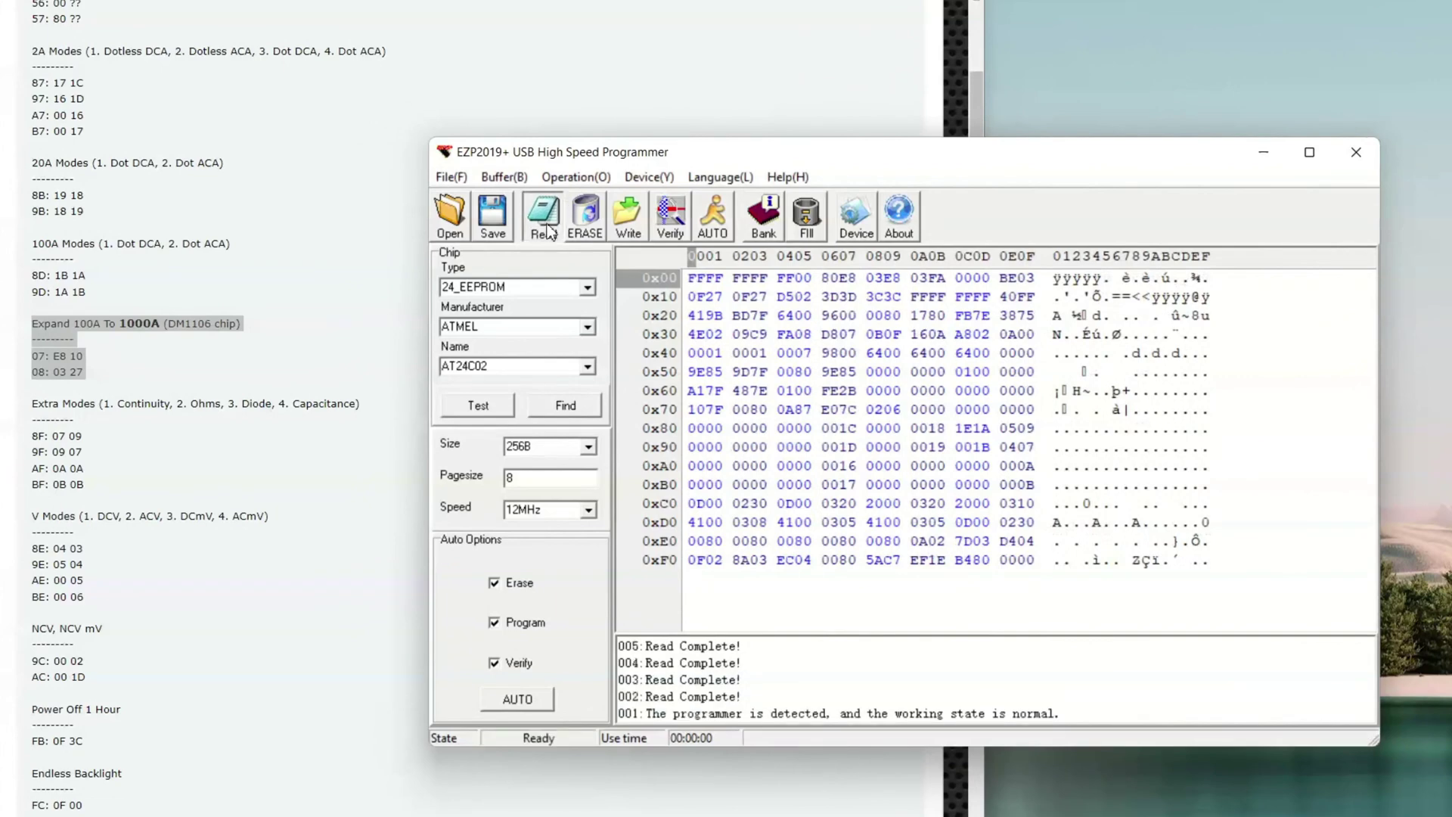
click(548, 230)
click(549, 231)
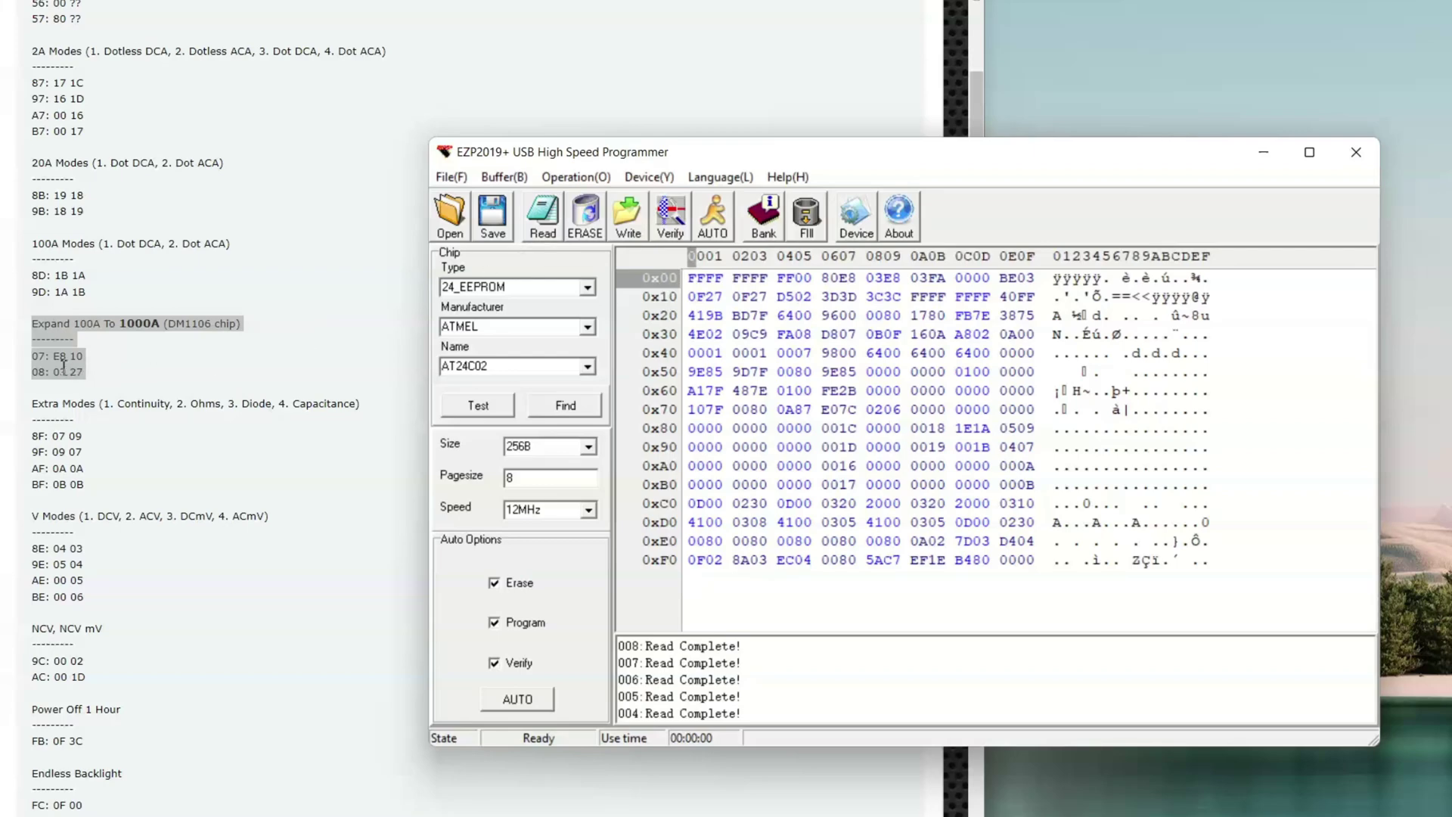
Highlight address 07 in the forum's 1000A section and narrow the browser window to uncover the programmer
click(38, 365)
click(36, 363)
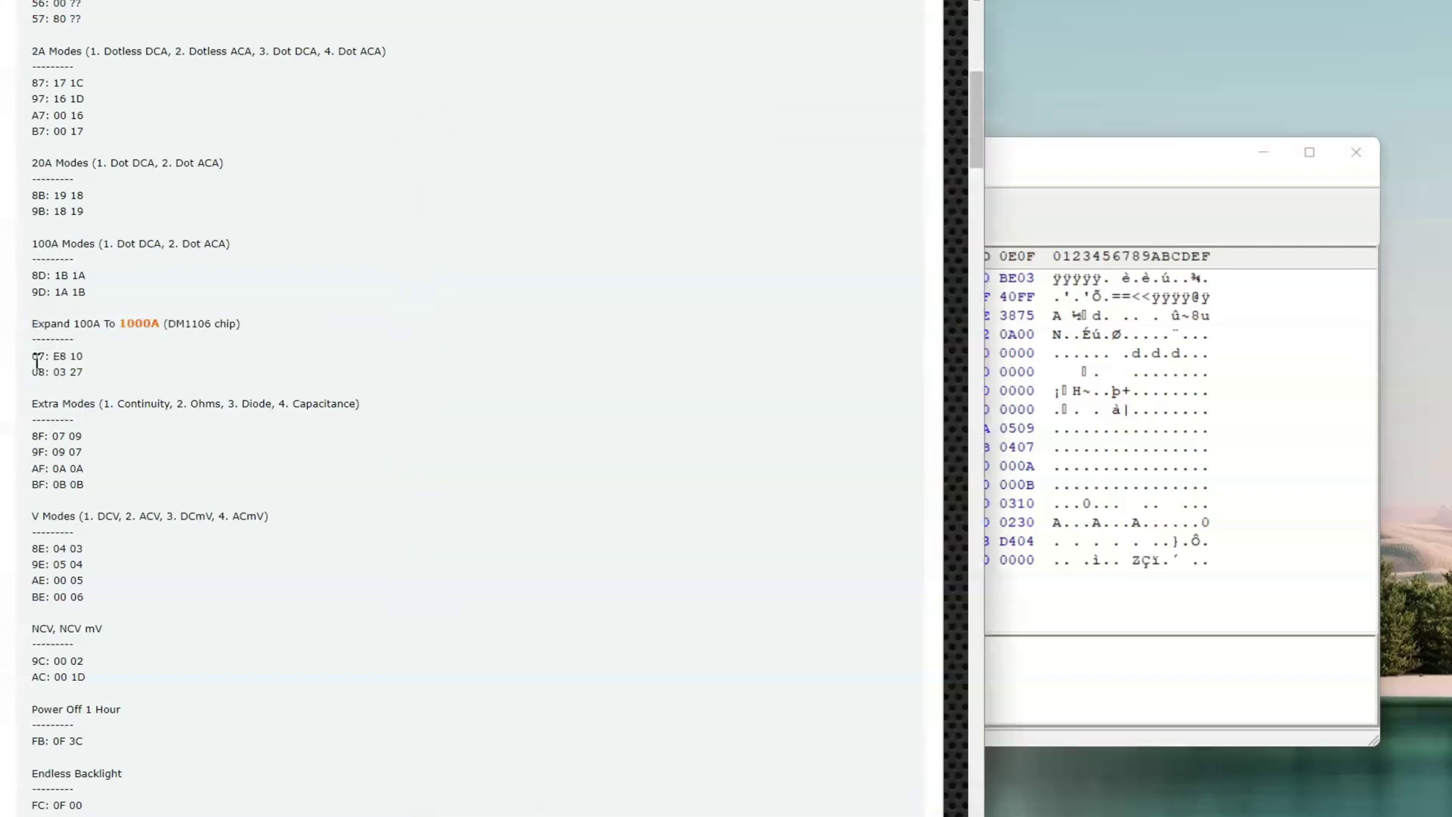
drag(35, 360, 47, 361)
drag(987, 357, 456, 353)
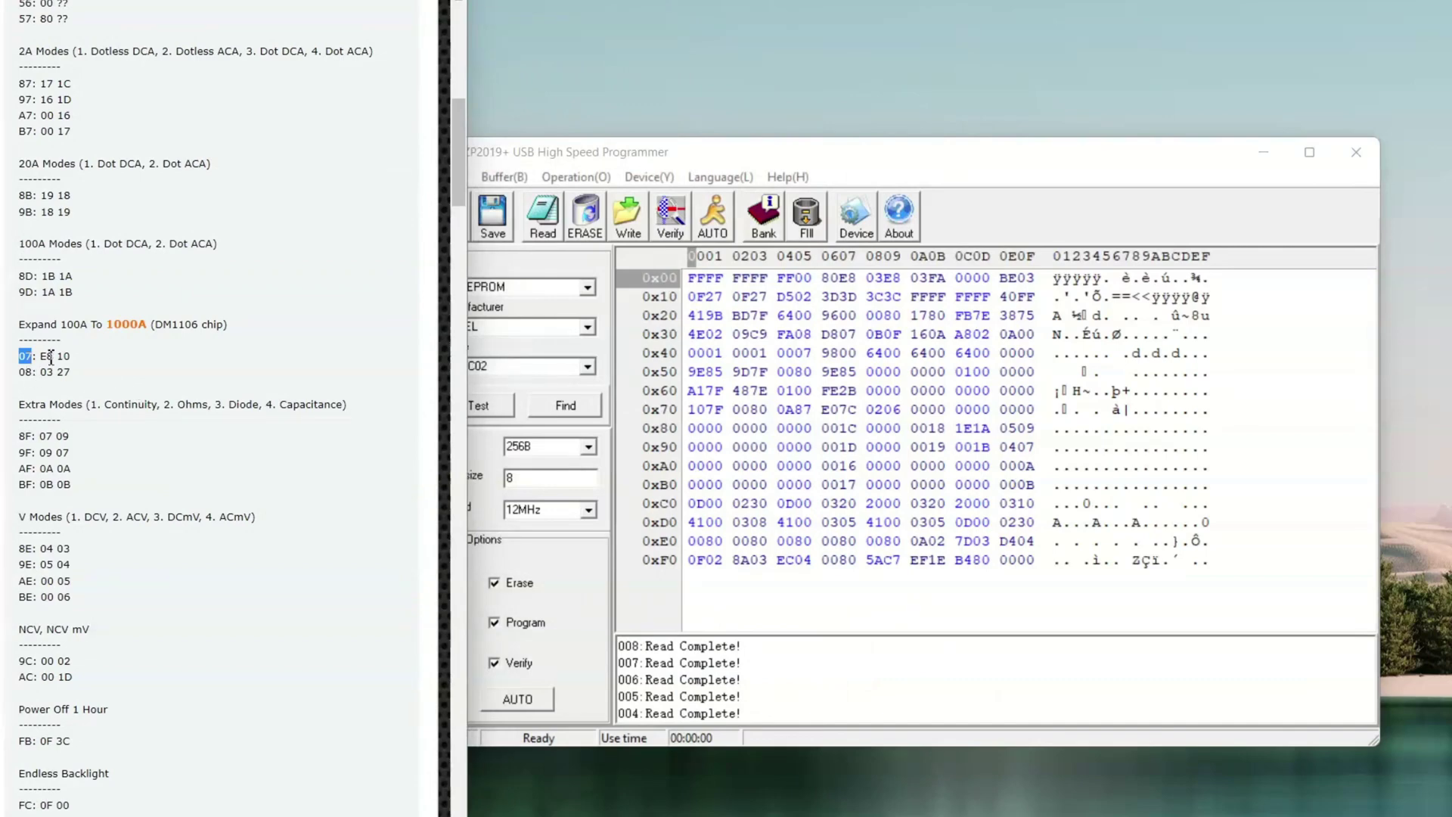
Following the forum list's NEW column for the 1000A expansion, set byte 07 to 10 and byte 08 to 27 in the EEPROM buffer
scroll(62, 358, up, 5)
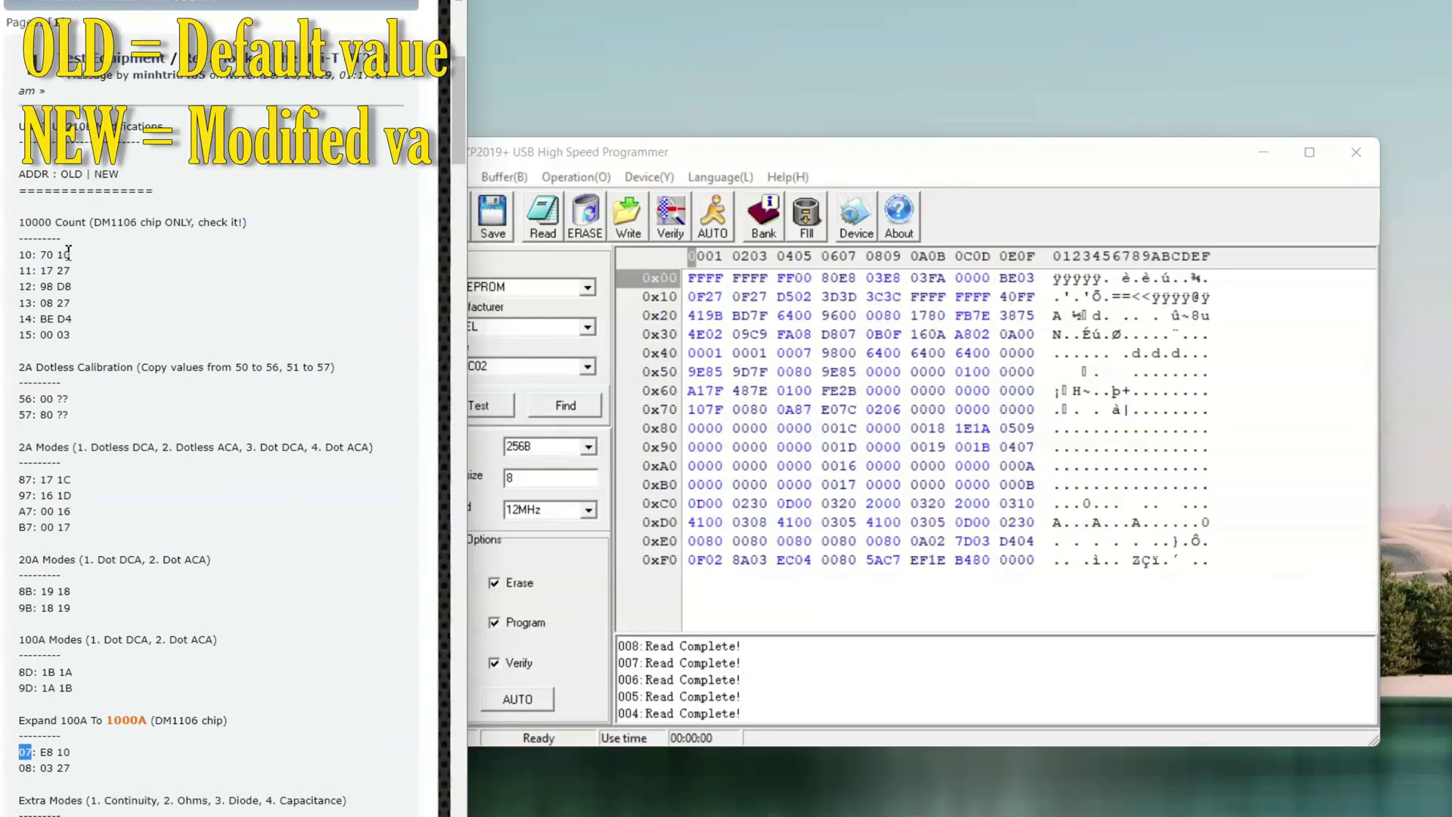
drag(94, 222, 137, 222)
scroll(76, 274, down, 5)
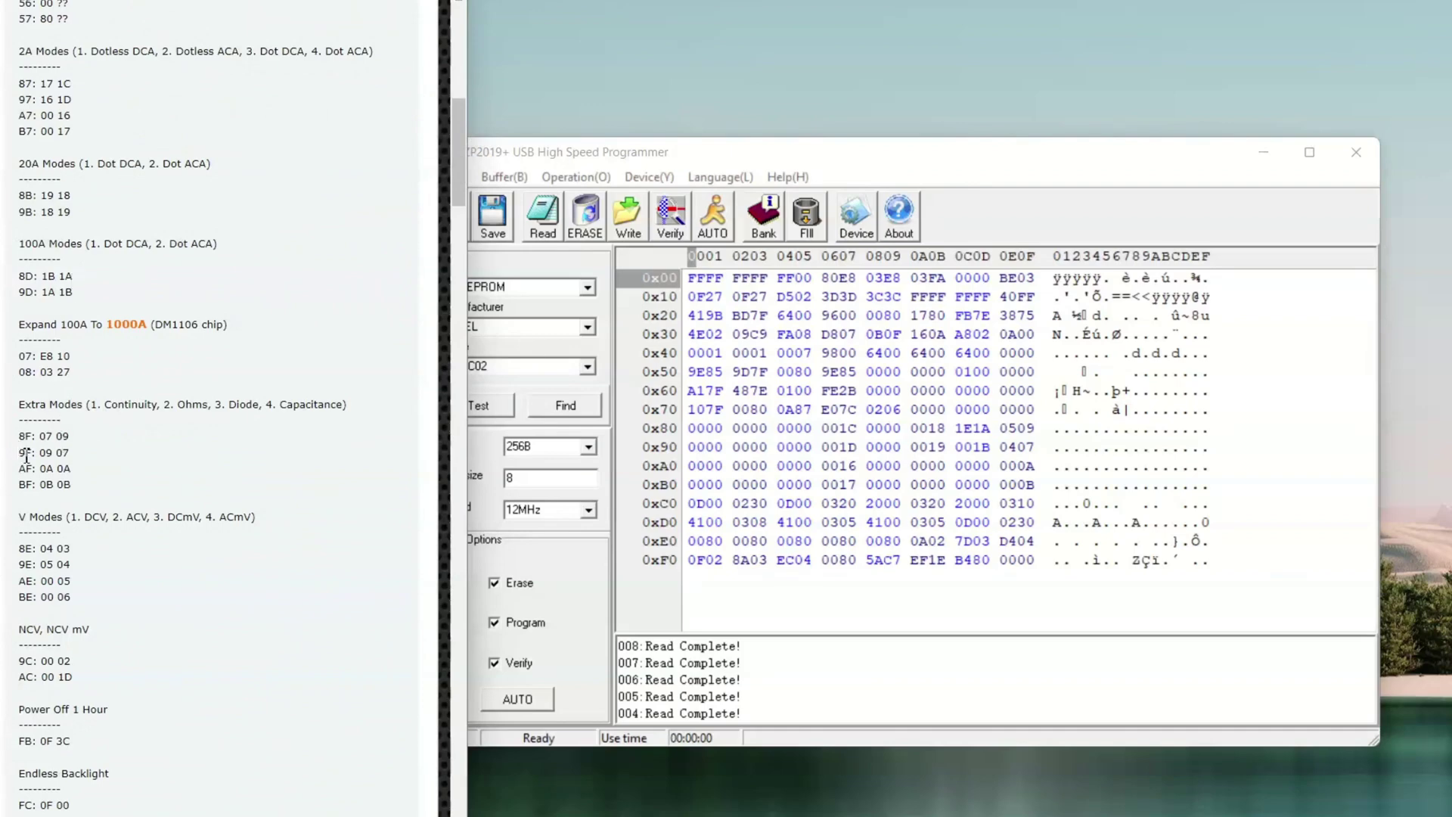
double_click(27, 357)
click(671, 279)
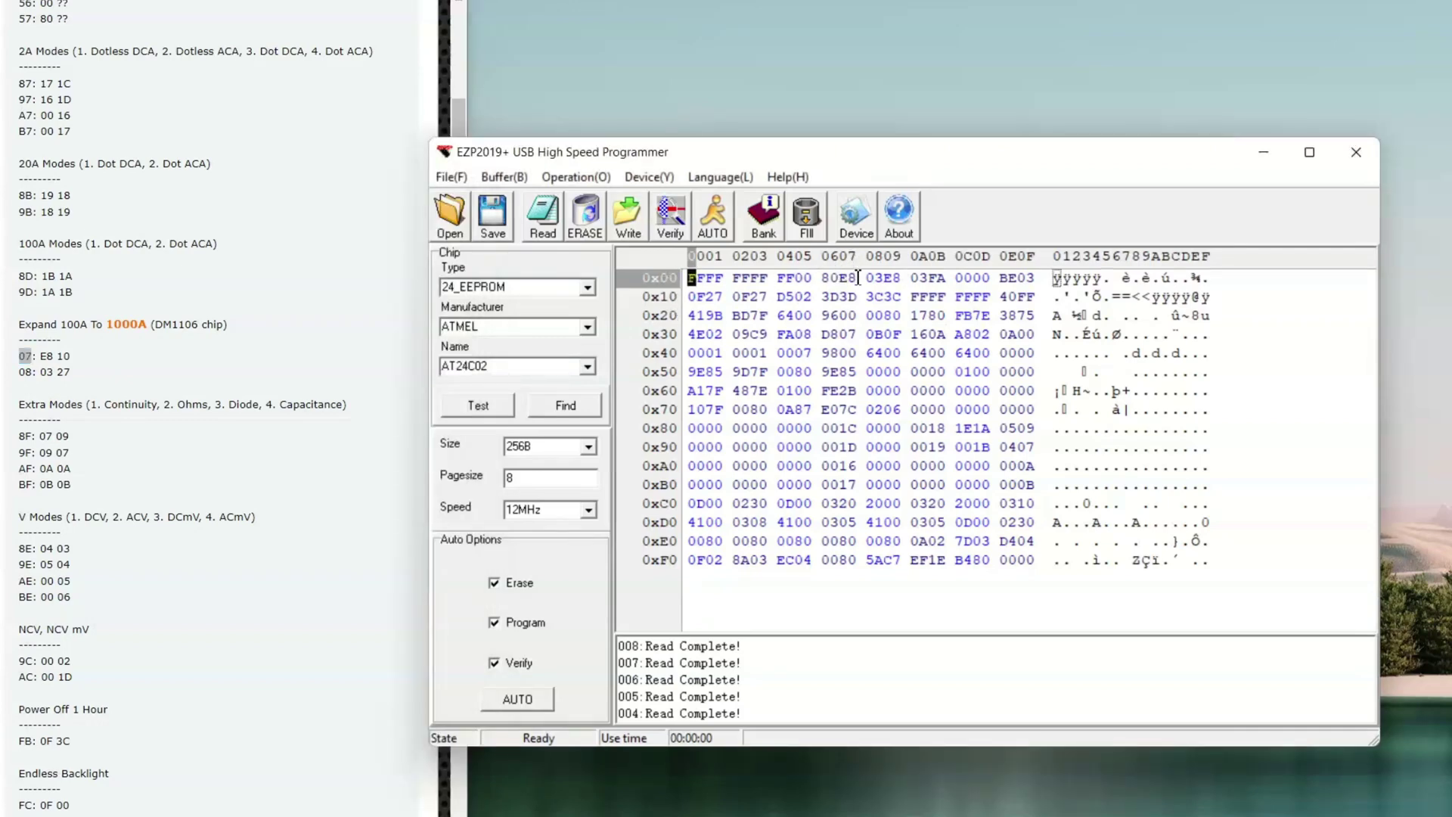
click(855, 279)
text(10)
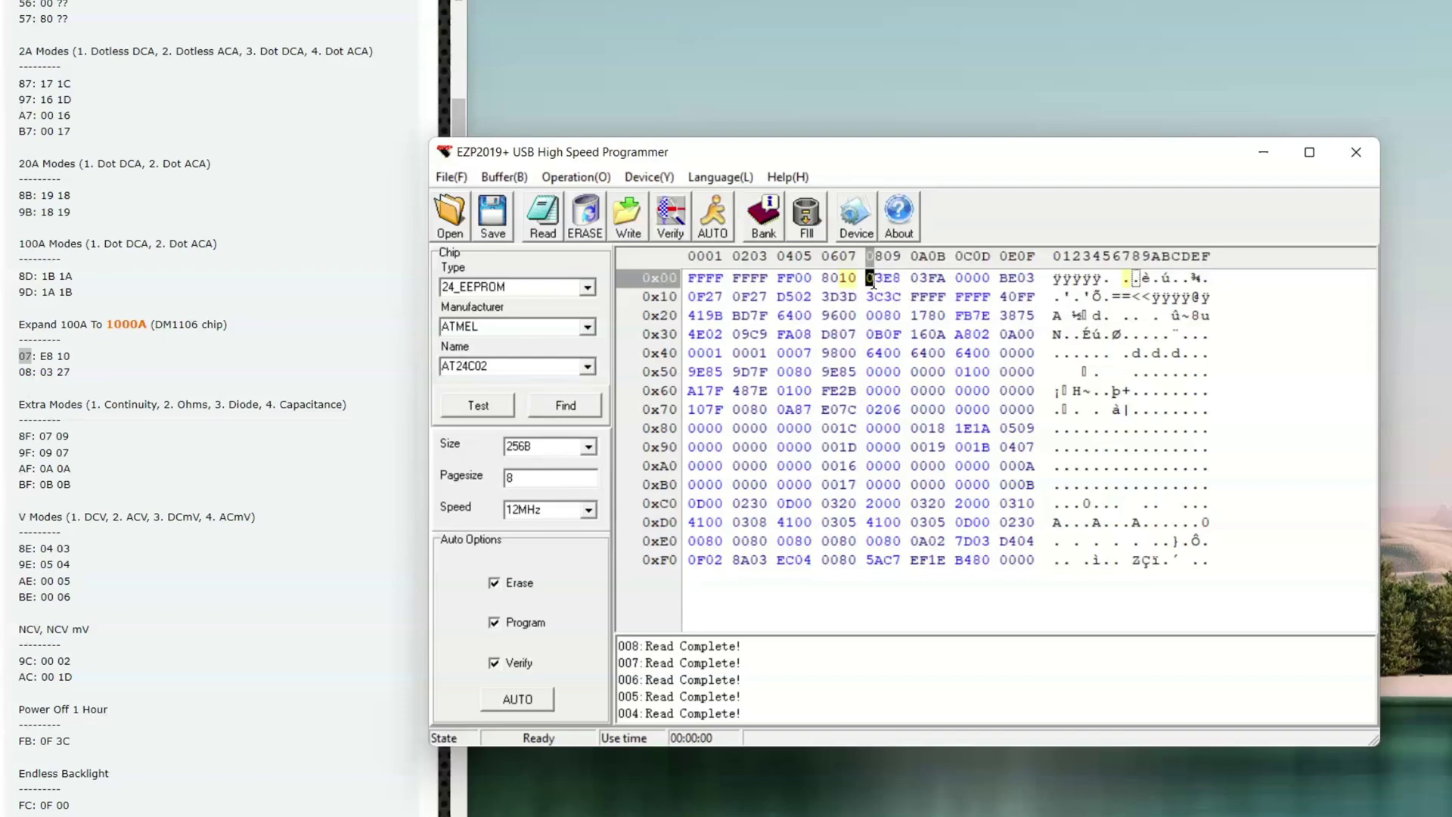
text(27)
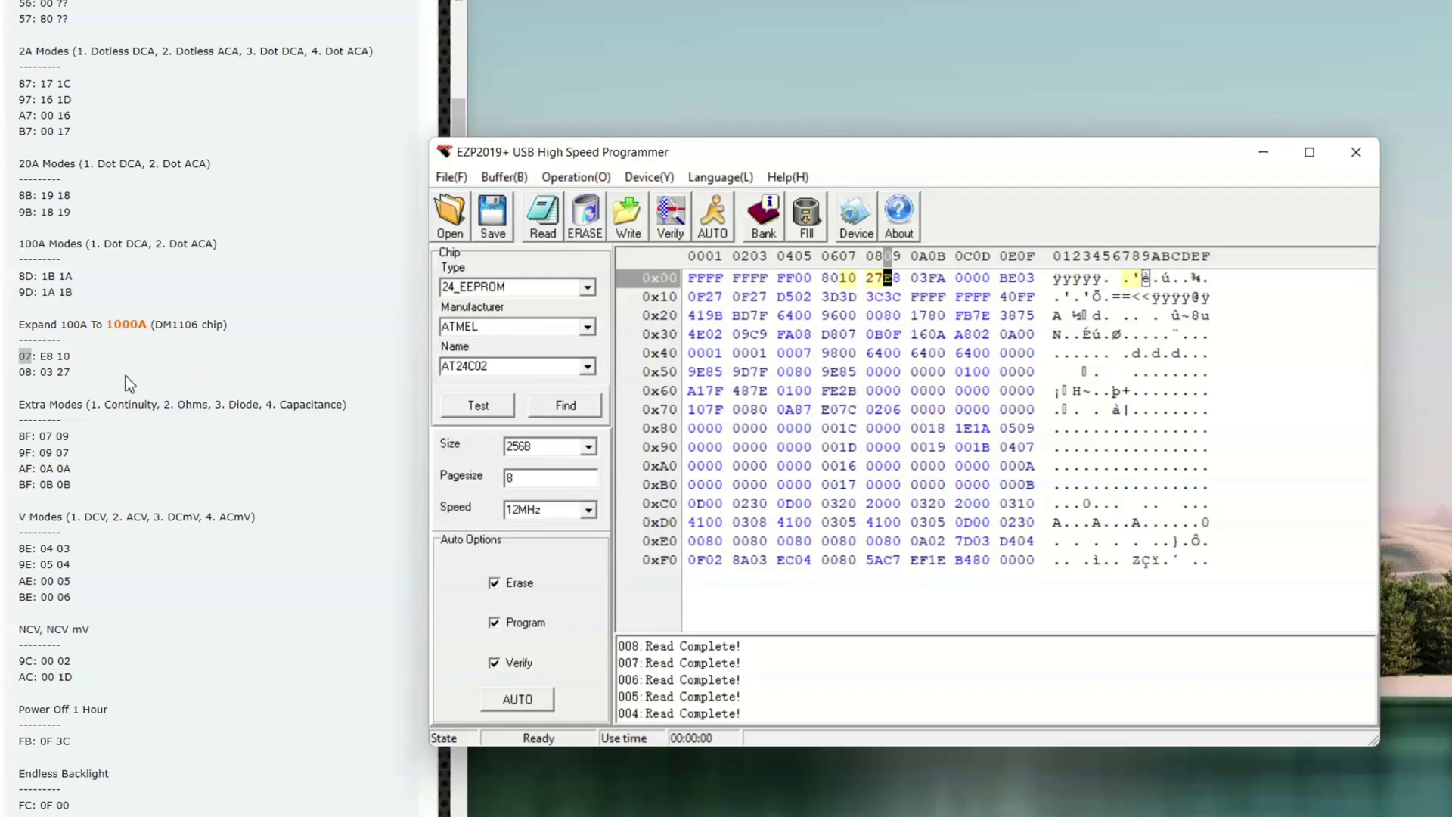
Look up the NCV section in the forum list and set byte 9C to 02 in the EEPROM buffer
scroll(128, 383, down, 3)
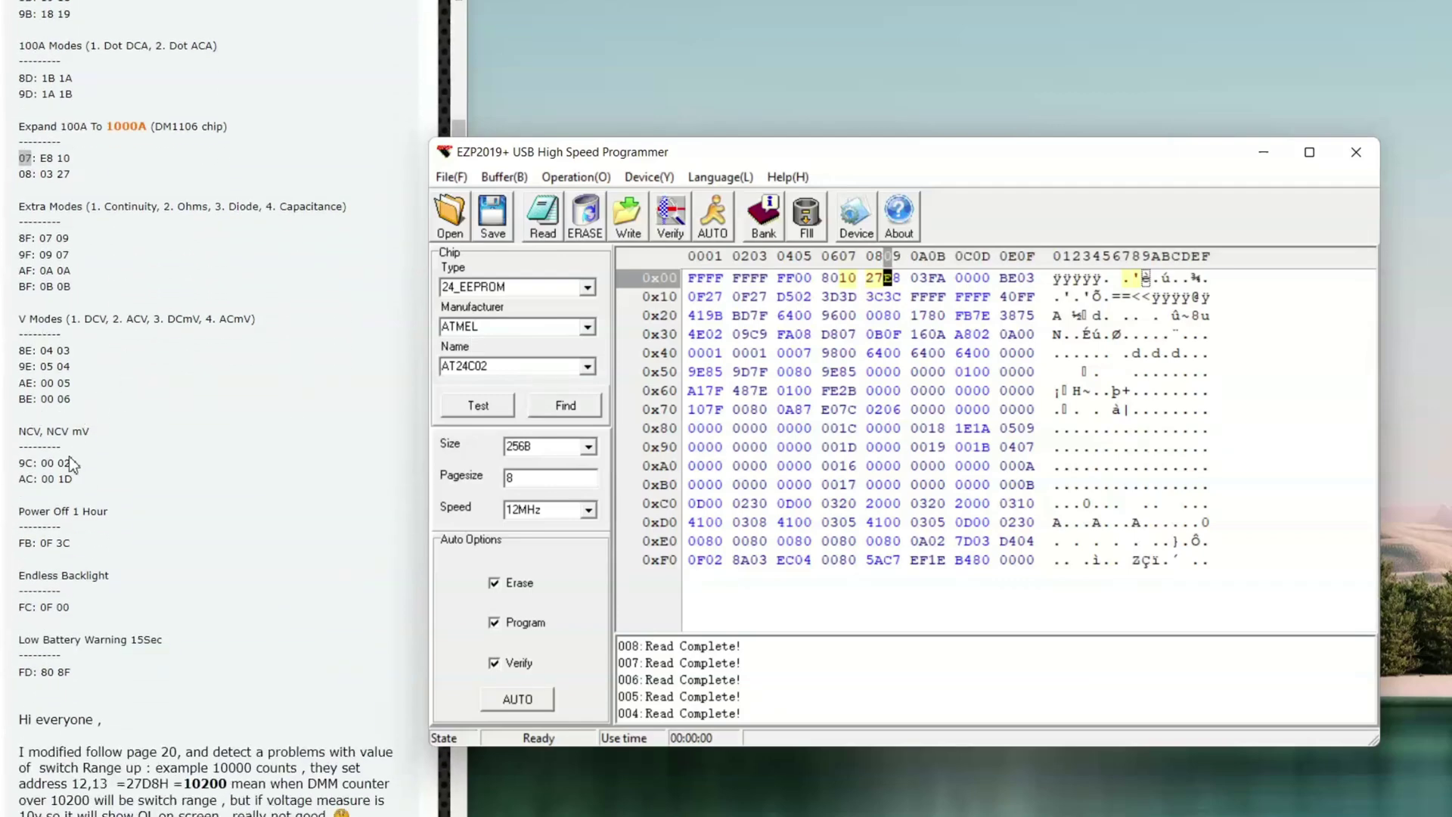
click(69, 457)
drag(18, 431, 34, 462)
click(78, 478)
click(670, 390)
click(971, 451)
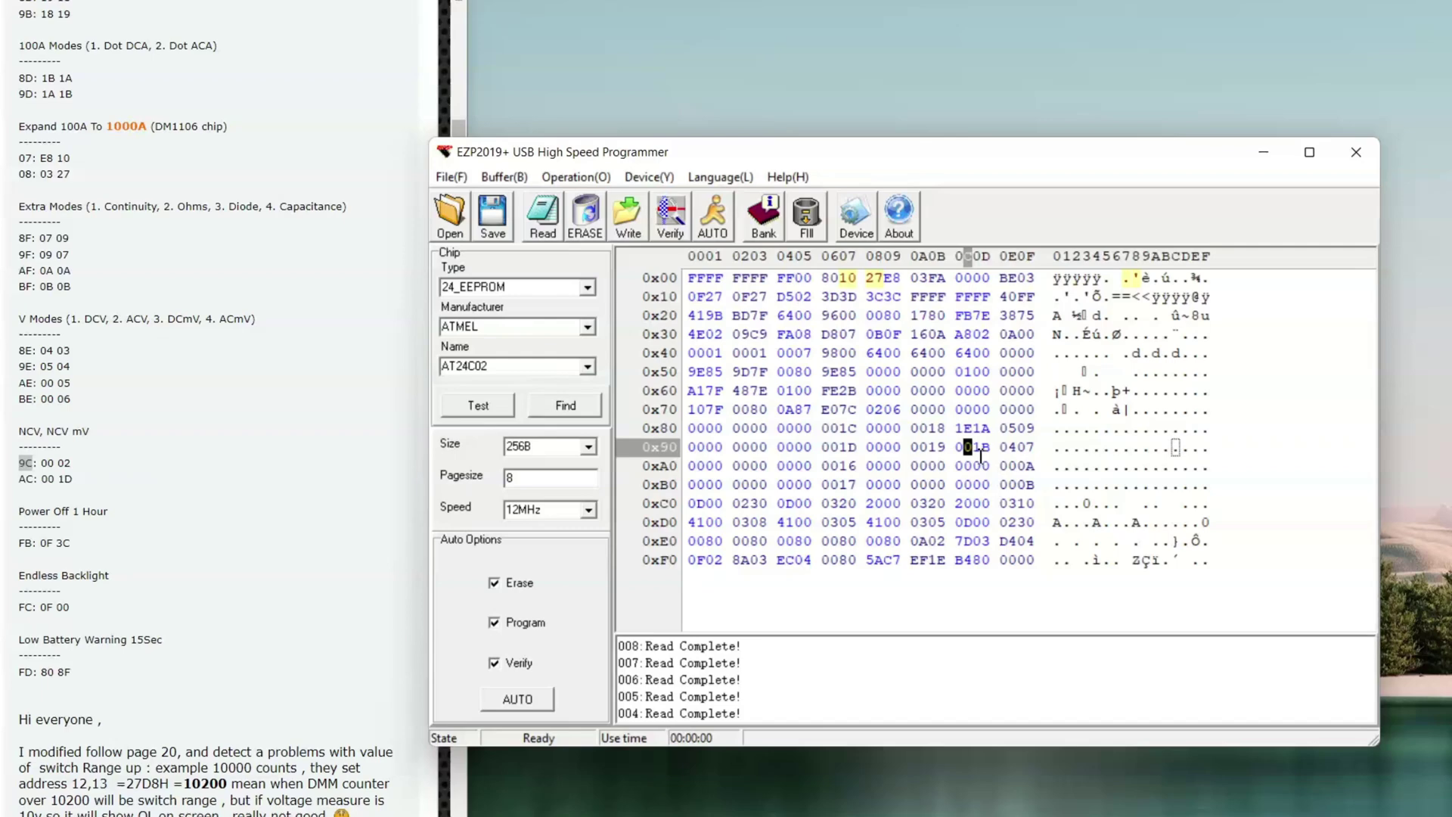
text(2)
Set byte AC to 1D in the EEPROM buffer for the NCV mV mode
click(975, 465)
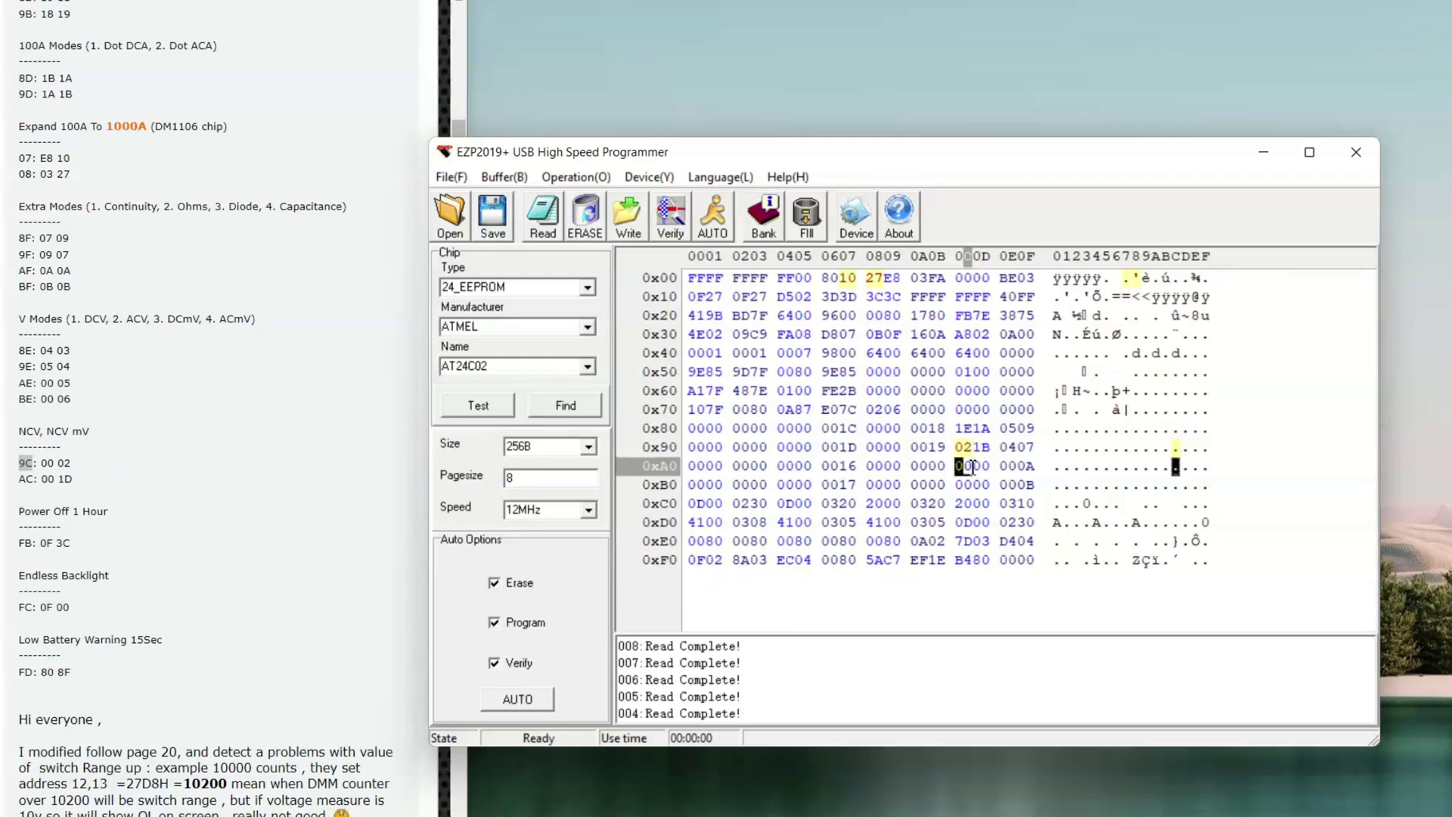
click(970, 466)
text(1D)
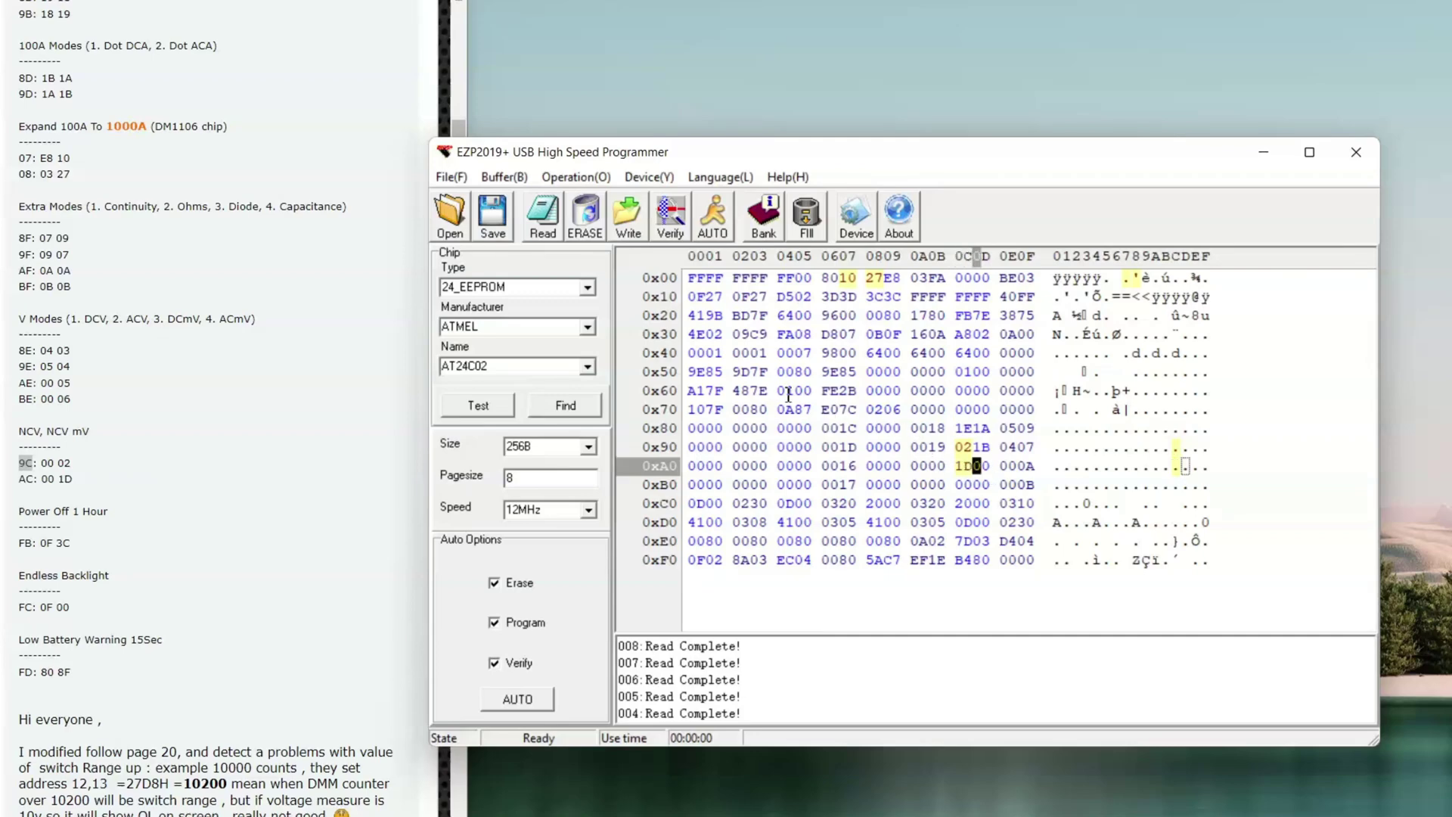
Write the modified buffer to the AT24C02 chip and read the chip back twice to check the stored bytes
click(629, 219)
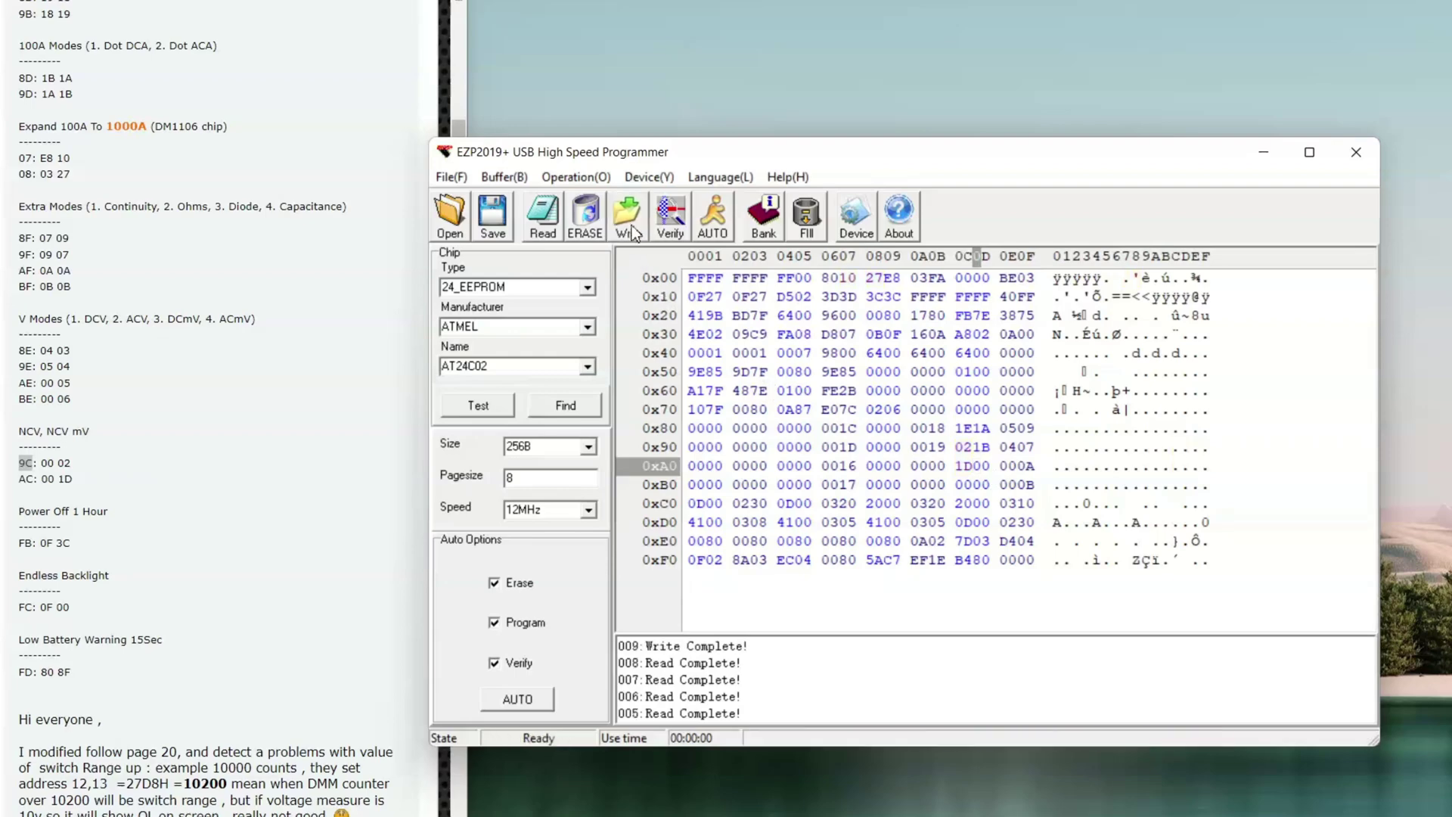
click(544, 219)
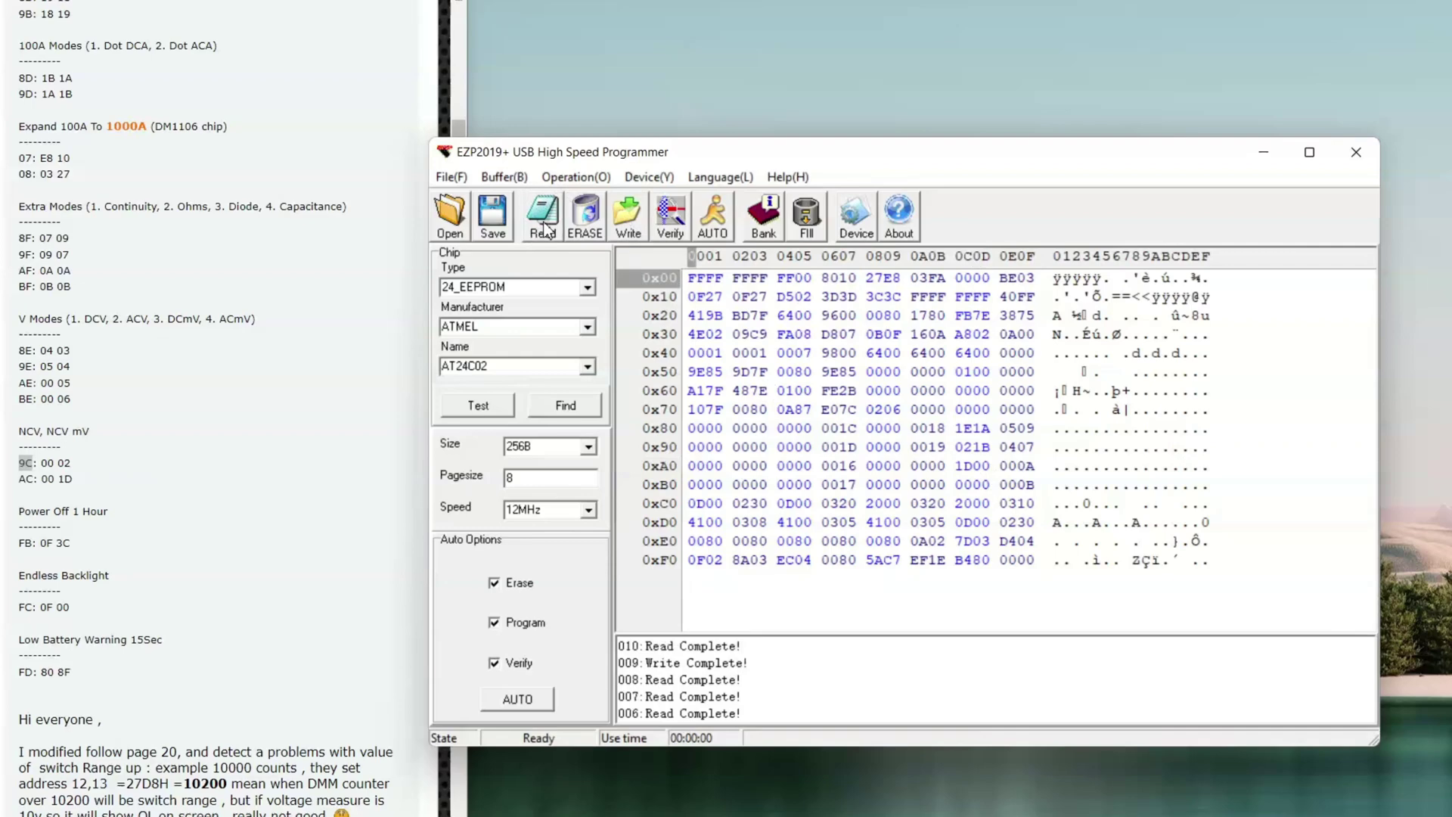
click(544, 224)
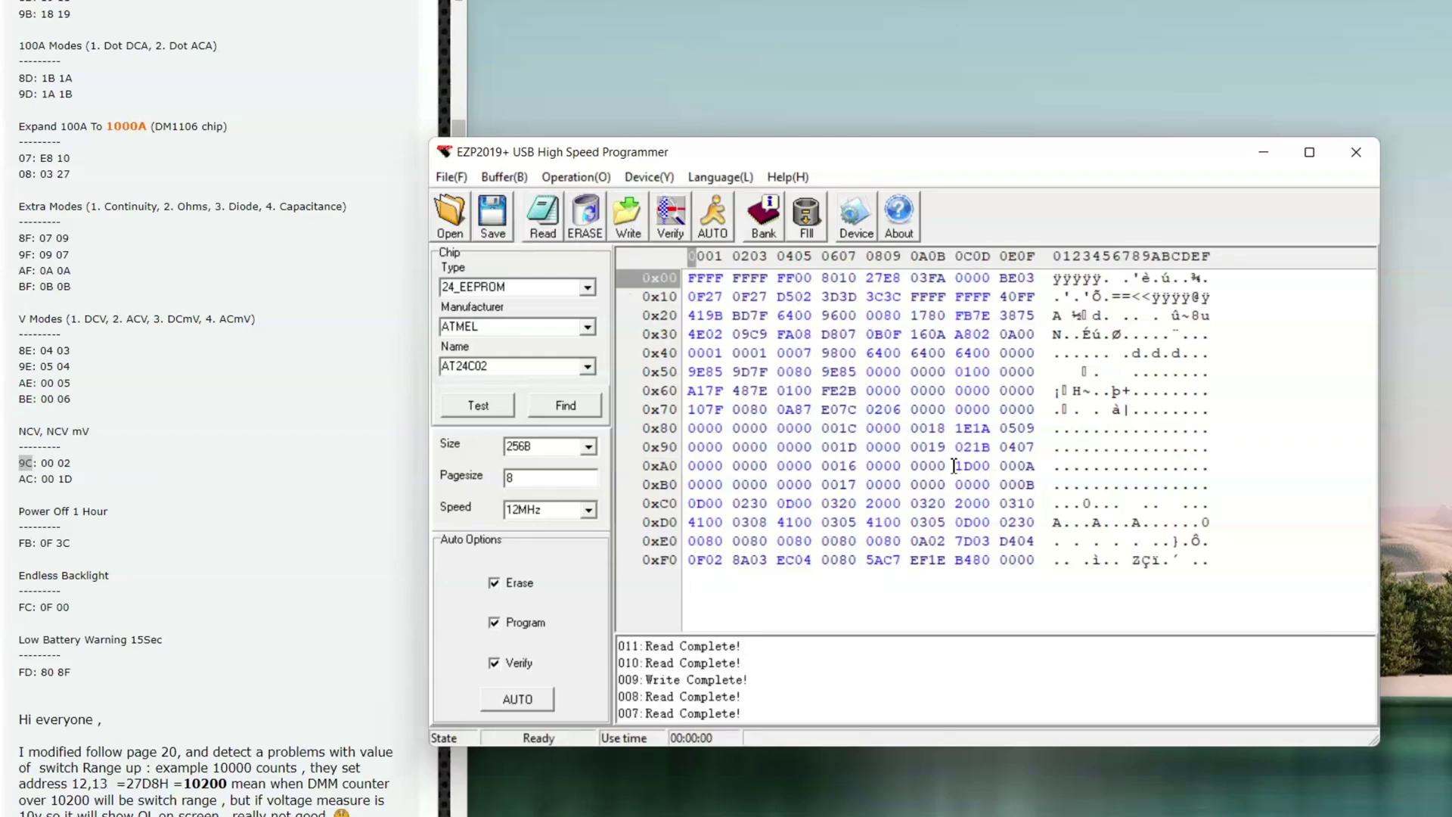